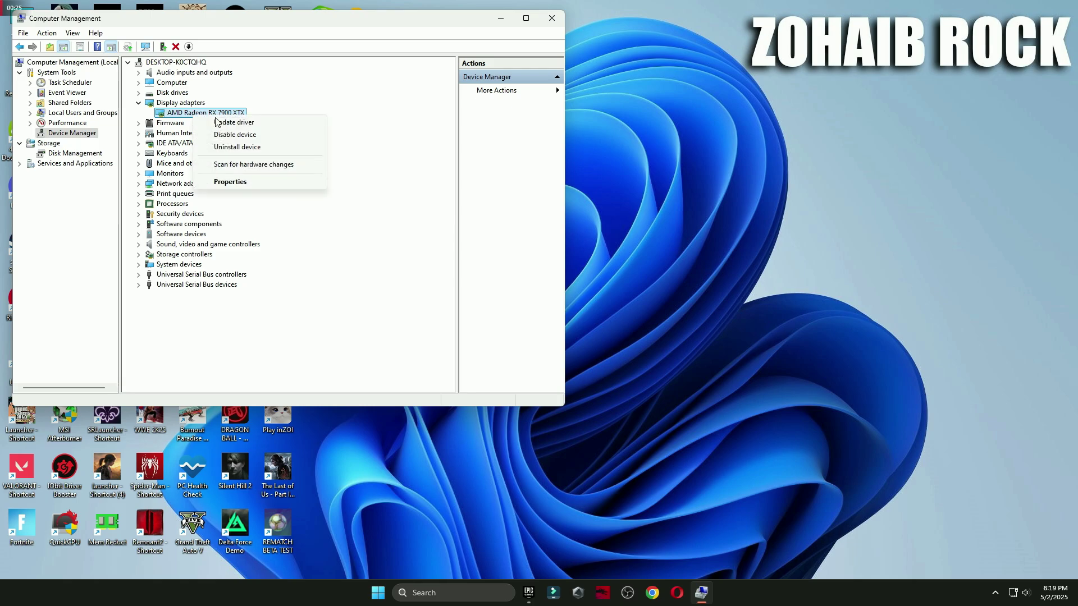
Step: Search automatically for an updated driver for the AMD Radeon RX 7900 XTX, and close Computer Management
left_click(219, 125)
left_click(224, 185)
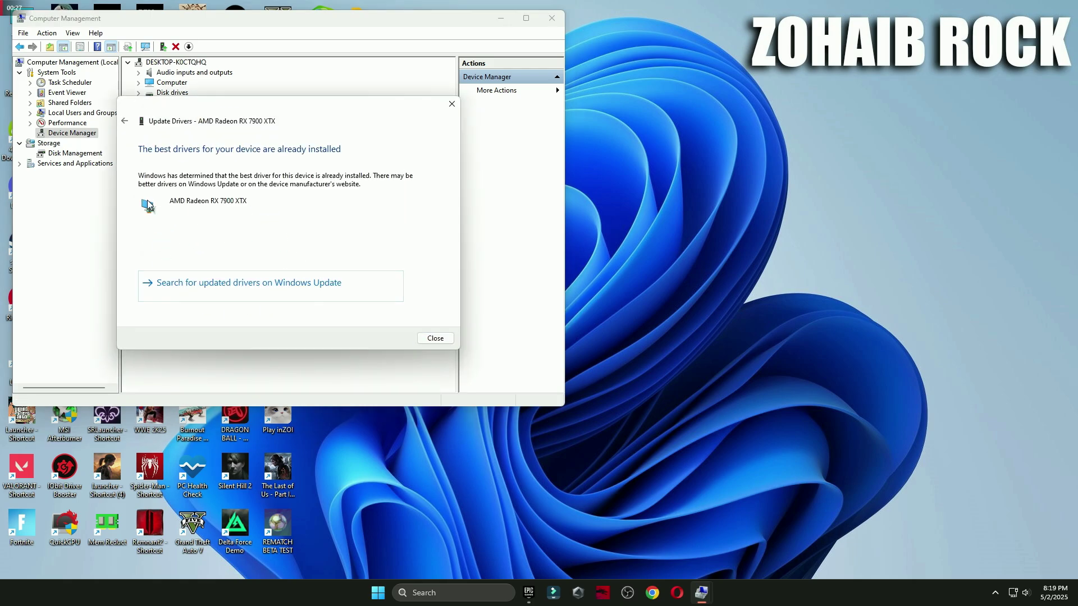
left_click(452, 104)
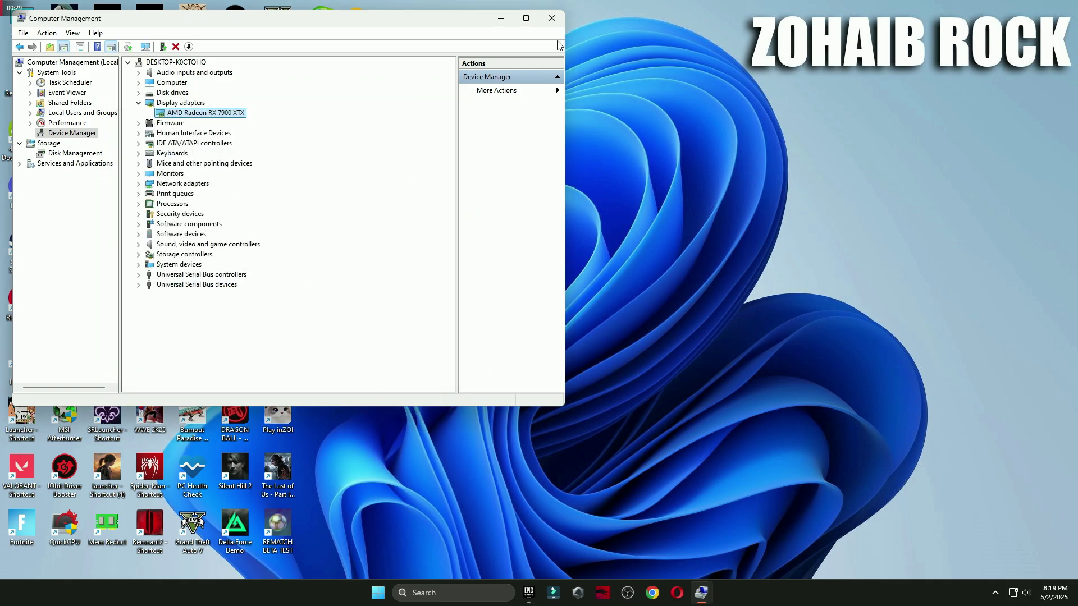
left_click(552, 18)
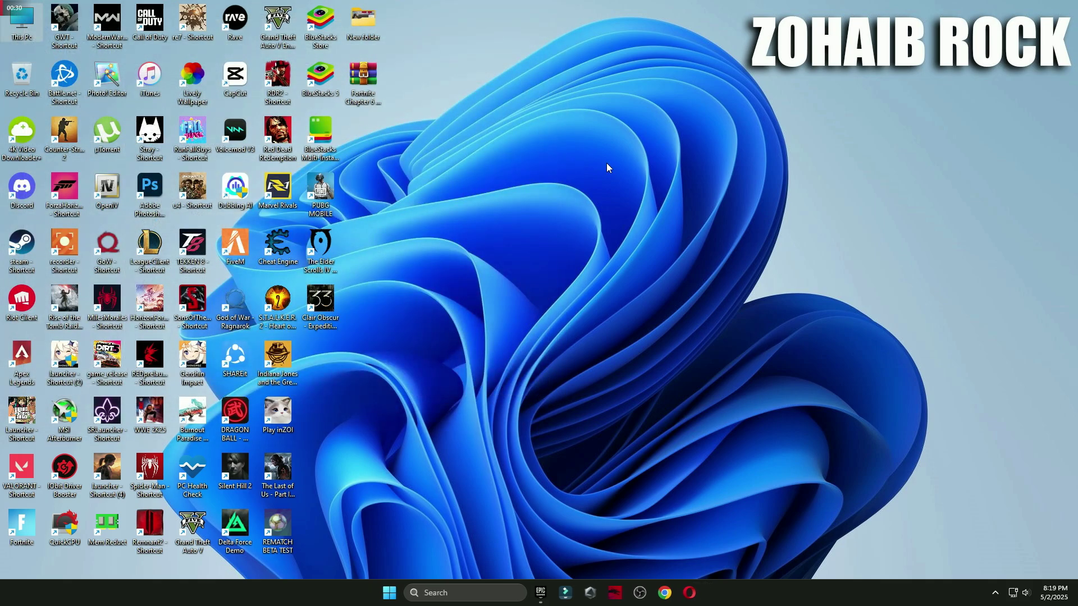
Step: Open the Games\Fortnite\FortniteGame\Binaries\Win64 folder on the Games (I:) drive and find the Fortnite application files
double_click(20, 20)
double_click(810, 224)
double_click(500, 187)
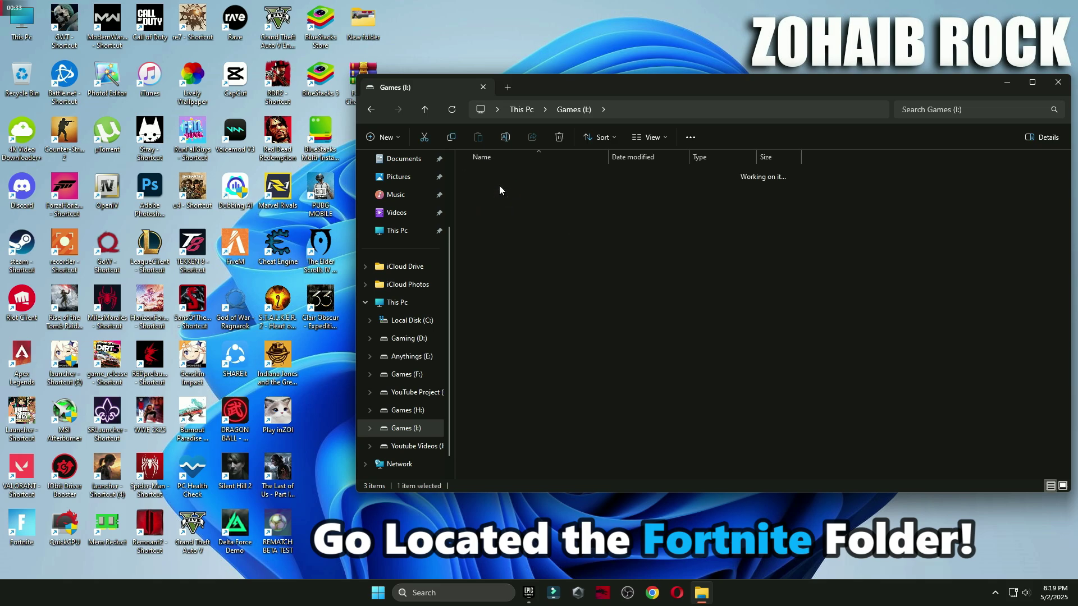
double_click(505, 205)
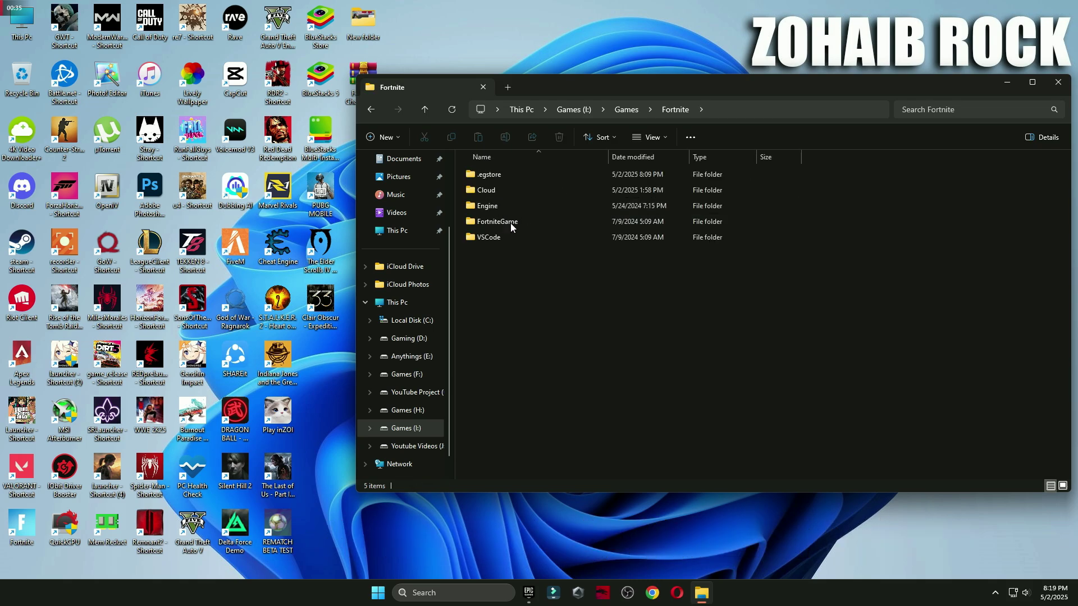
left_click(524, 222)
double_click(525, 222)
double_click(508, 176)
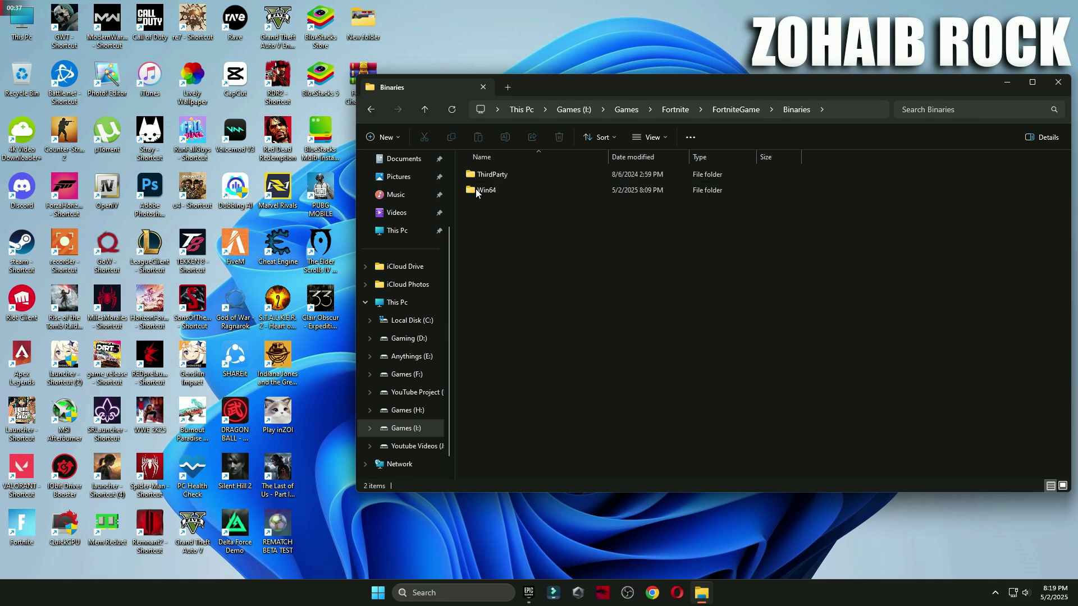
double_click(509, 191)
scroll(555, 255, "down", 10)
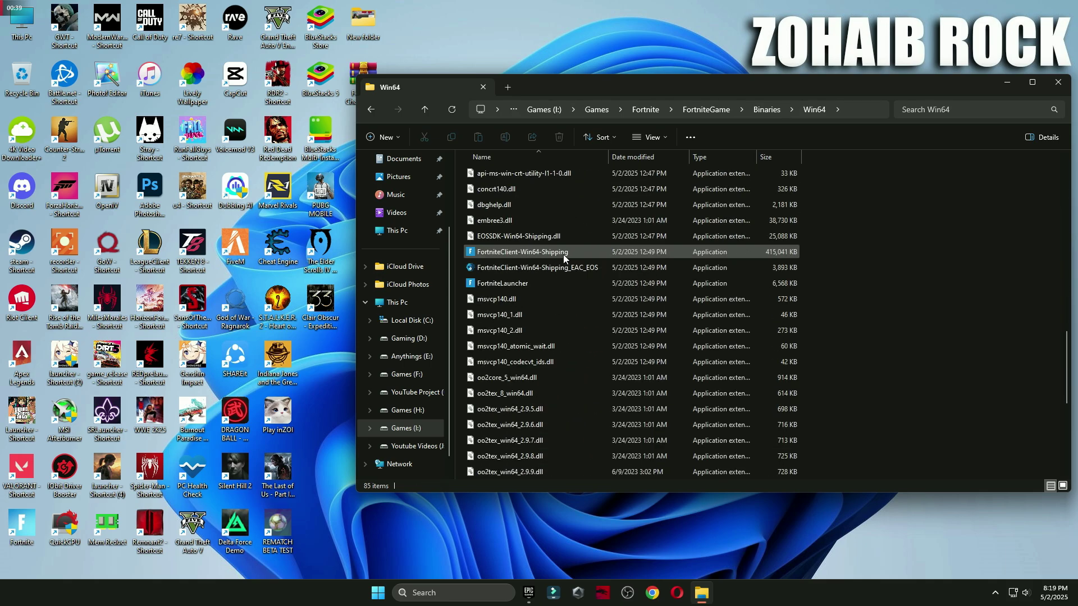
Step: Open the compatibility settings in the properties of the FortniteClient-Win64-Shipping application
right_click(487, 250)
left_click(536, 512)
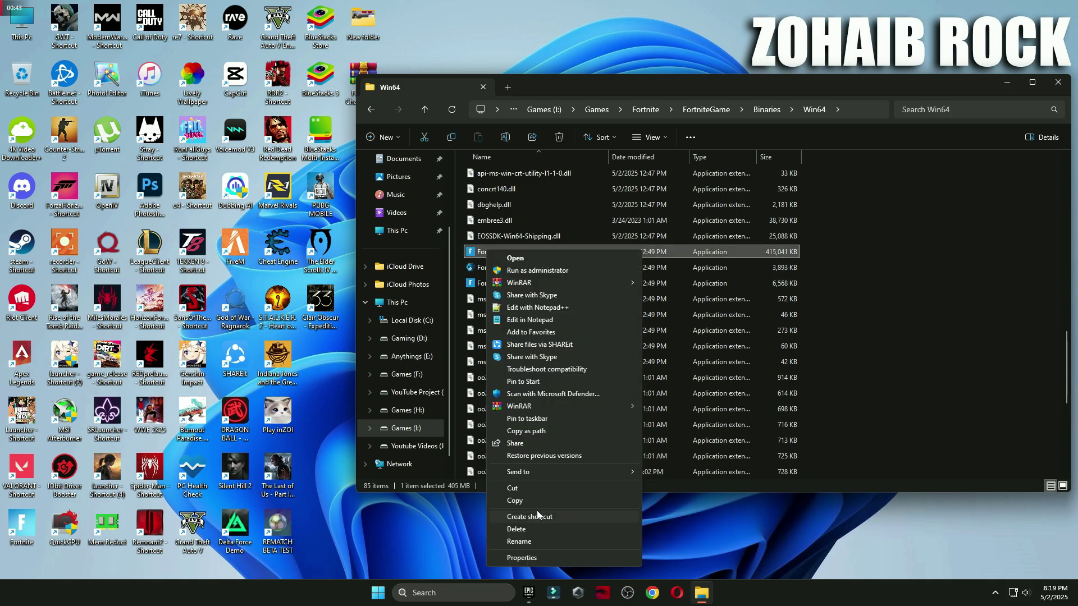
left_click(526, 557)
left_click_drag(600, 250, 633, 162)
left_click(629, 191)
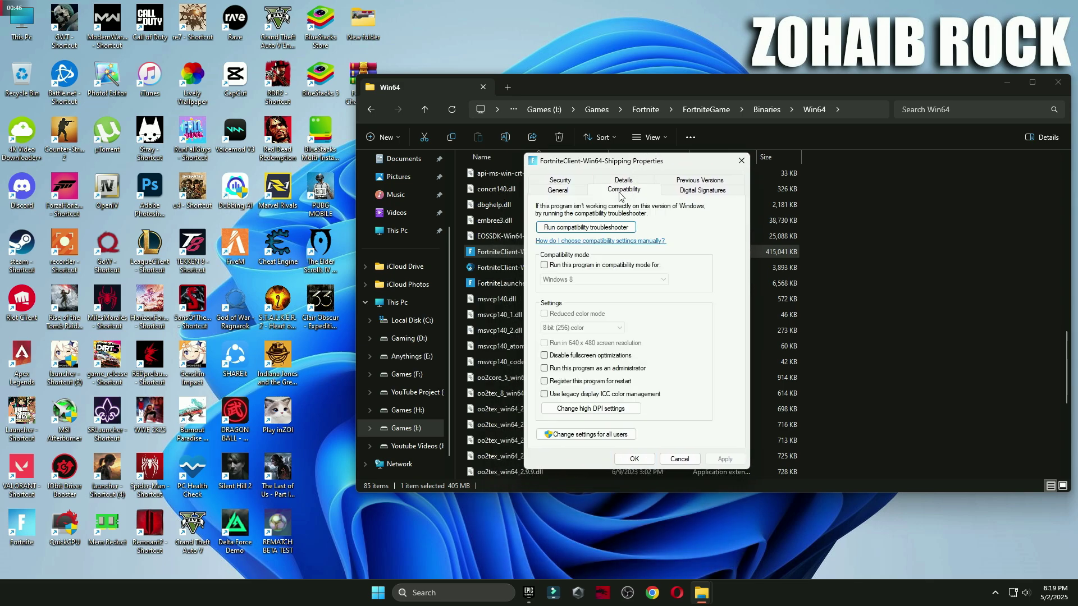
Step: Turn on disabled fullscreen optimizations, running as administrator, registering for restart and legacy display ICC color management for FortniteClient-Win64-Shipping
left_click(544, 355)
left_click(544, 368)
left_click(544, 382)
left_click(545, 394)
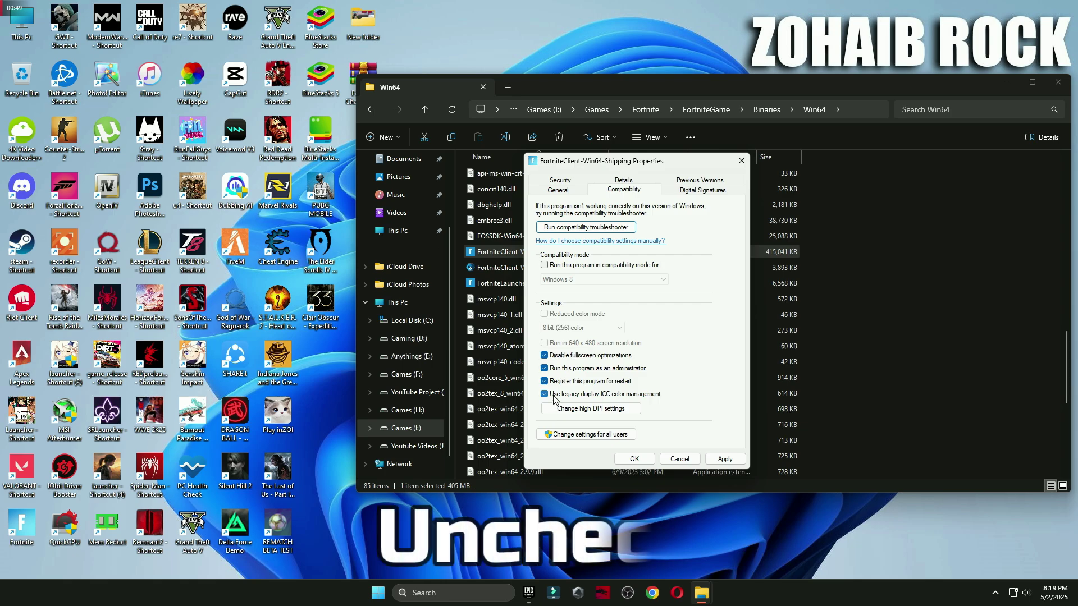
Step: Leave all four available FortniteClient-Win64-Shipping compatibility settings cleared and override its high DPI scaling with scaling performed by Application
left_click(587, 409)
left_click(577, 378)
left_click(577, 378)
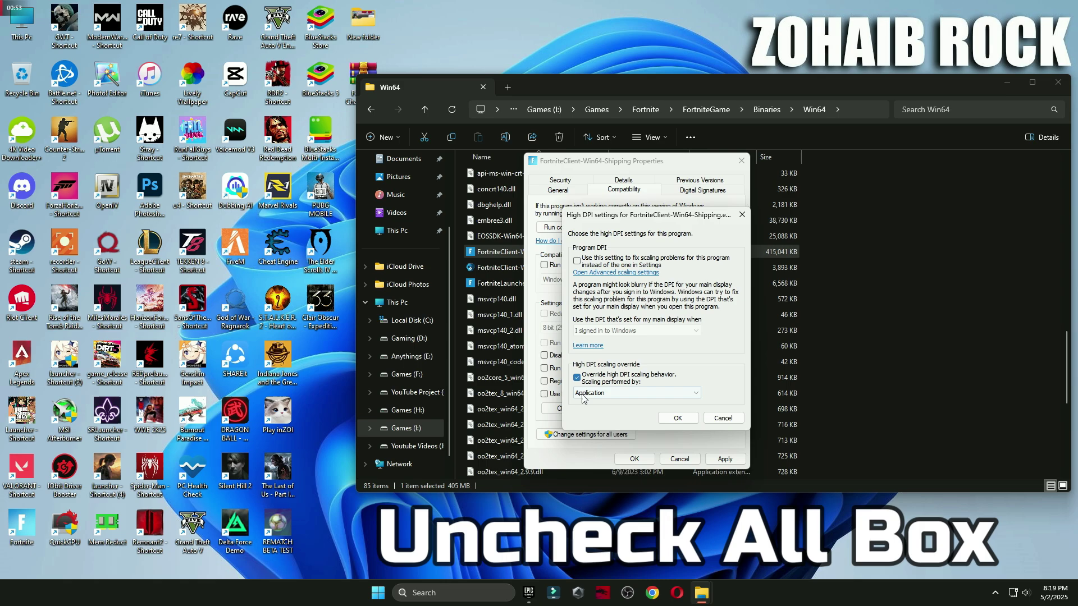
left_click(677, 418)
left_click(643, 462)
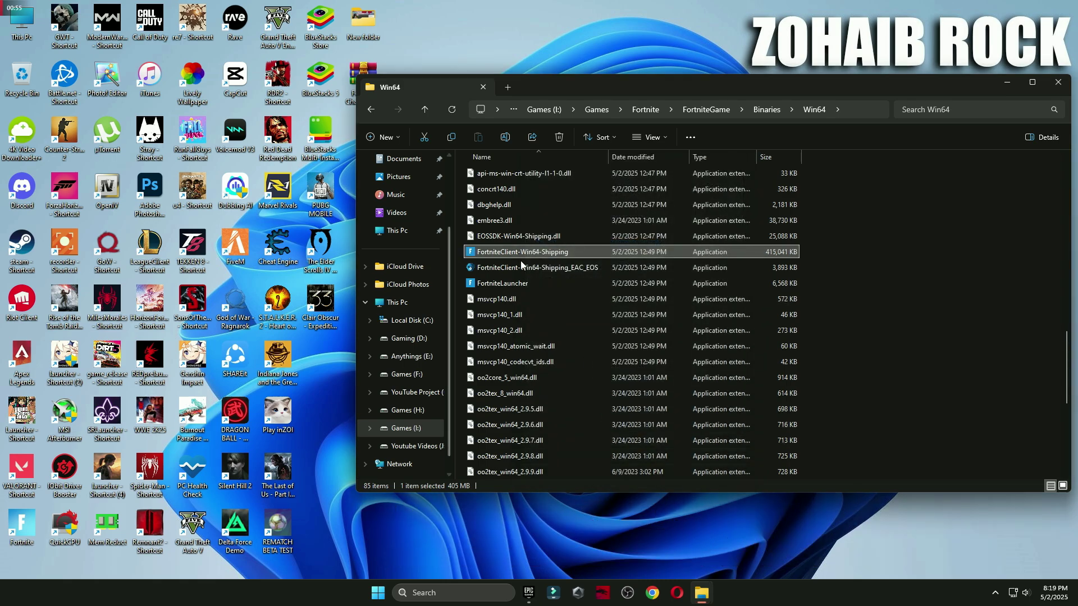
Step: Open FortniteLauncher's compatibility properties and clear the fullscreen optimizations, administrator, restart registration and legacy ICC color management options
right_click(486, 283)
left_click(549, 513)
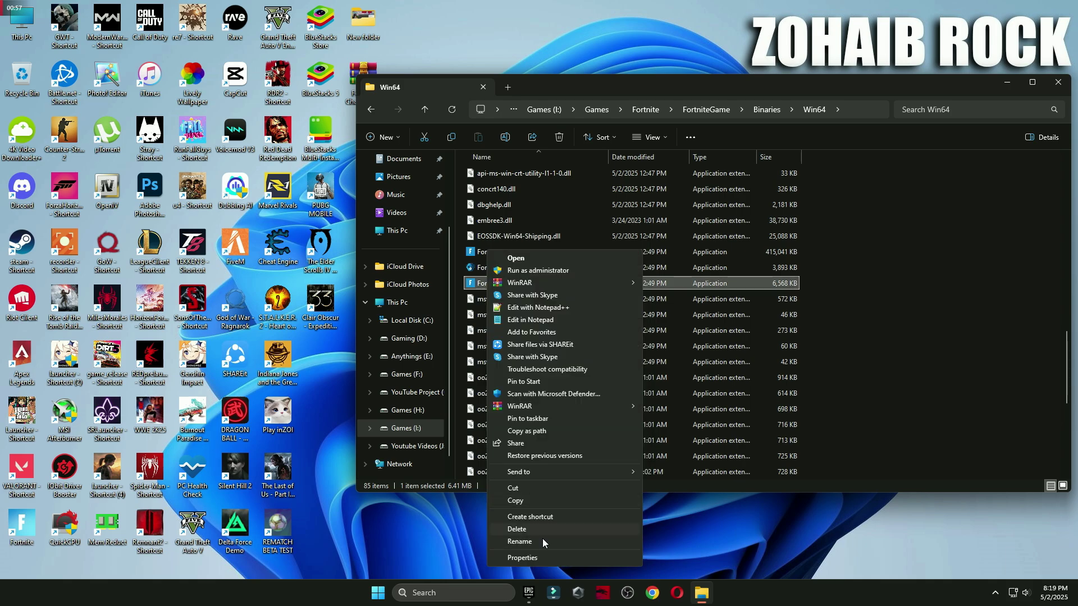
left_click(543, 538)
left_click(584, 294)
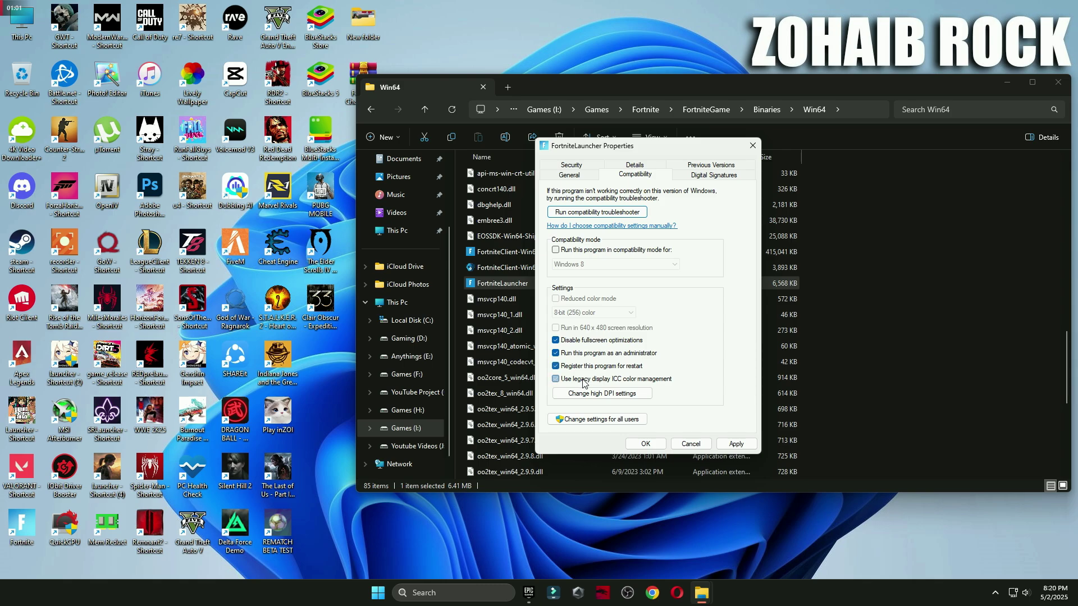
left_click(581, 366)
left_click(575, 354)
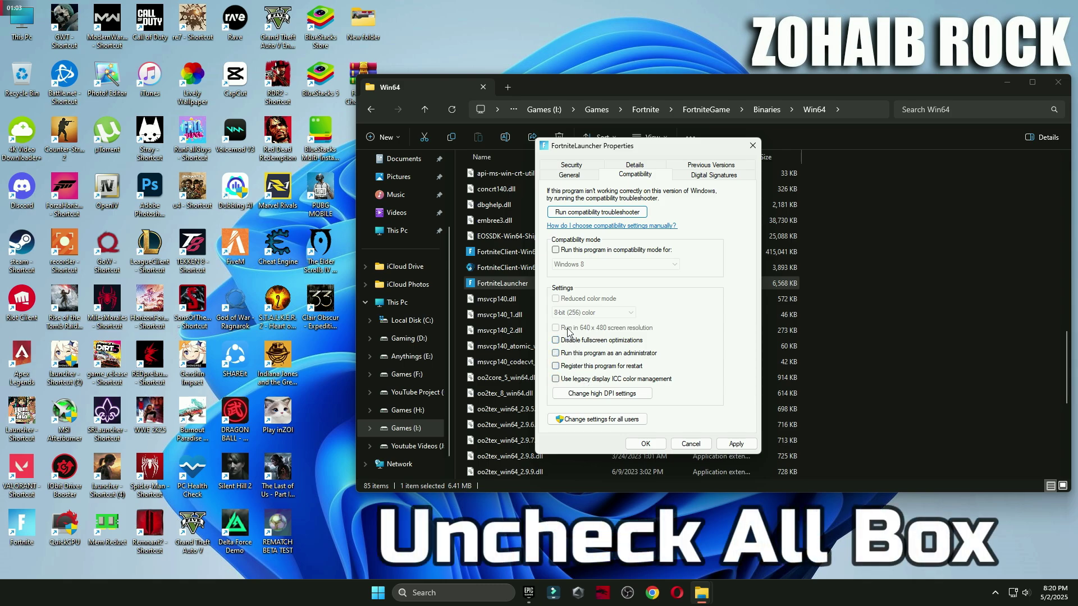
Step: Override FortniteLauncher's high DPI scaling behavior with scaling performed by Application, save the properties and close the folder window
left_click(602, 393)
left_click(611, 379)
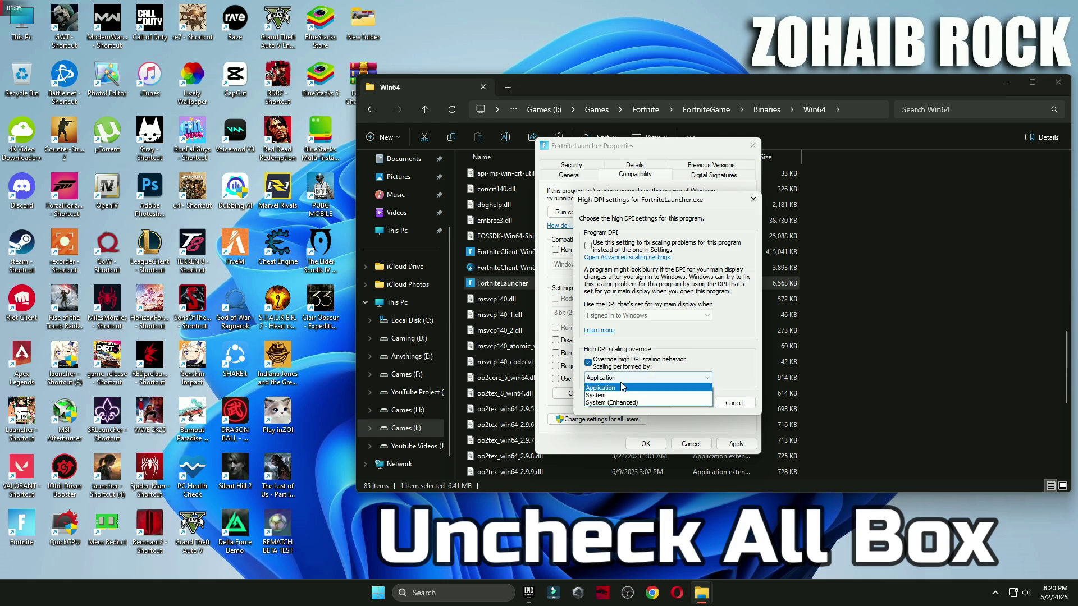
left_click(614, 390)
left_click(689, 403)
left_click(646, 444)
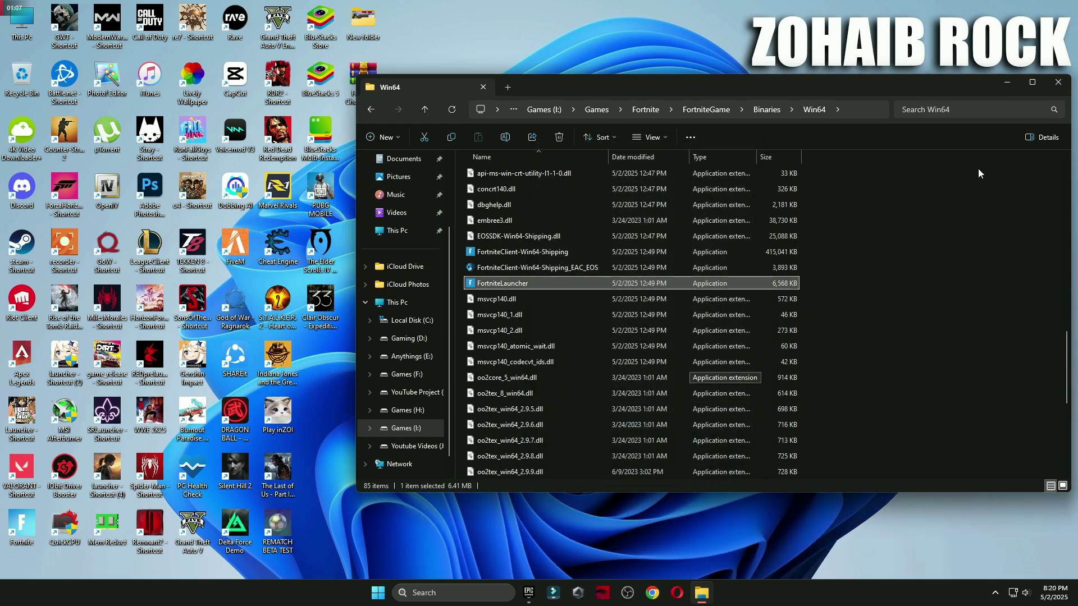
left_click(1058, 82)
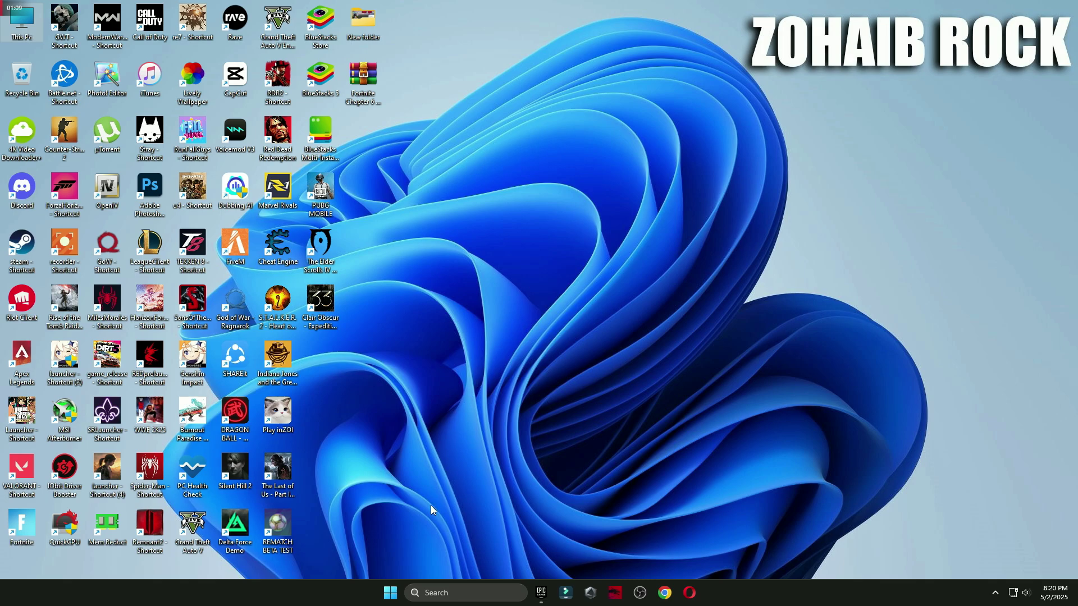
Step: Open the AppData folder by running appdata from the Run dialog
left_click(416, 592)
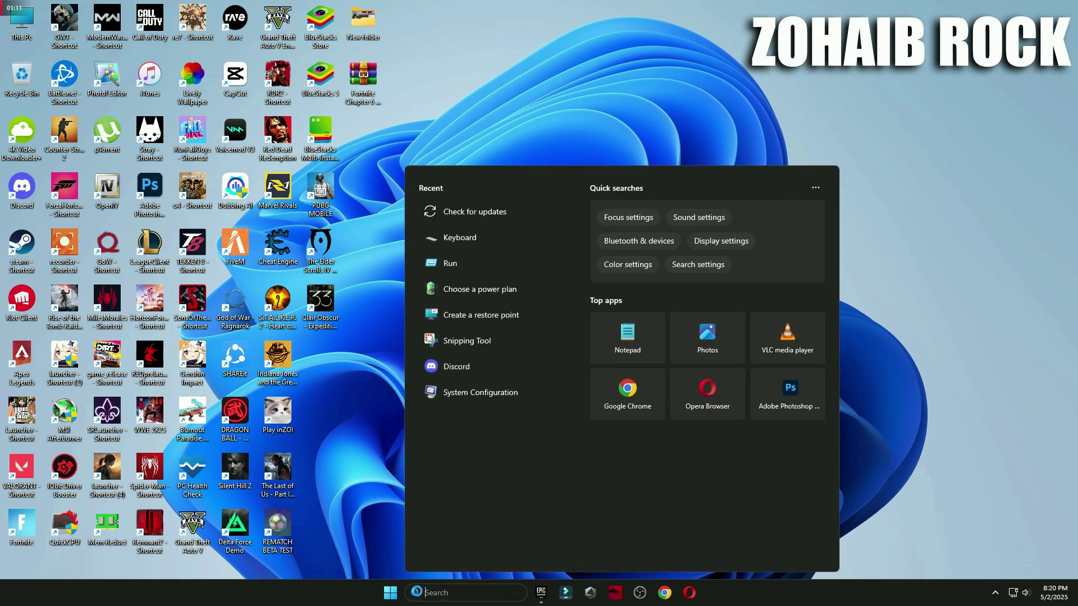
type("run")
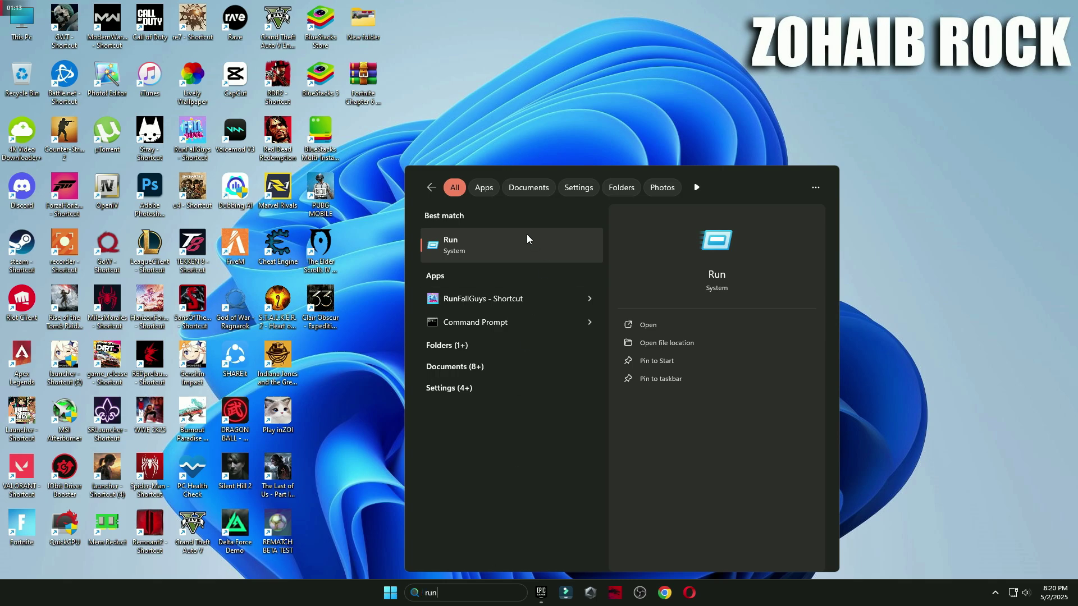
left_click(526, 241)
left_click_drag(134, 464, 584, 186)
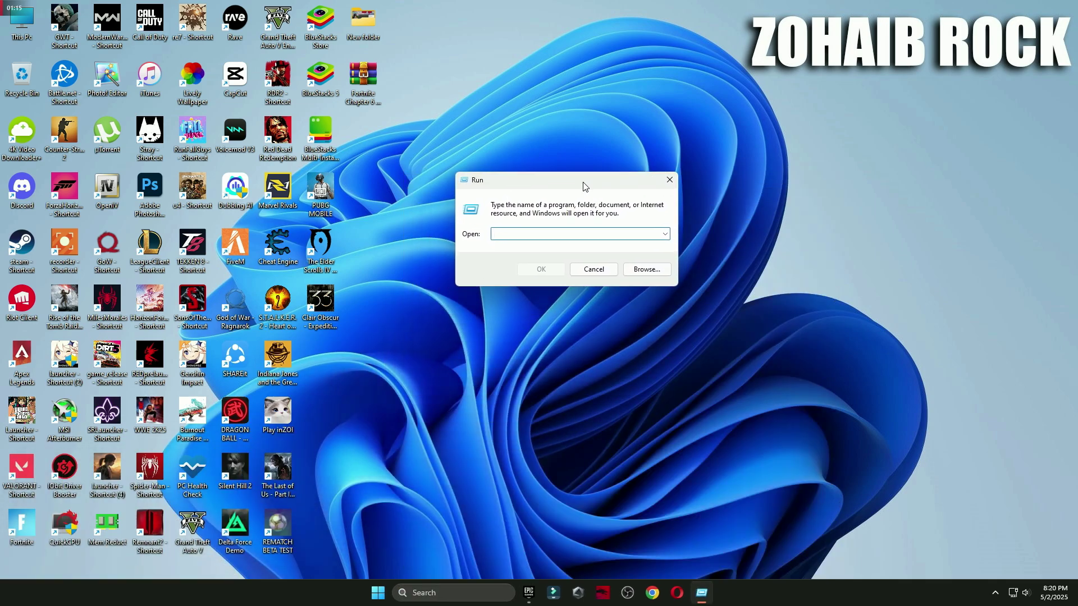
type("appdata")
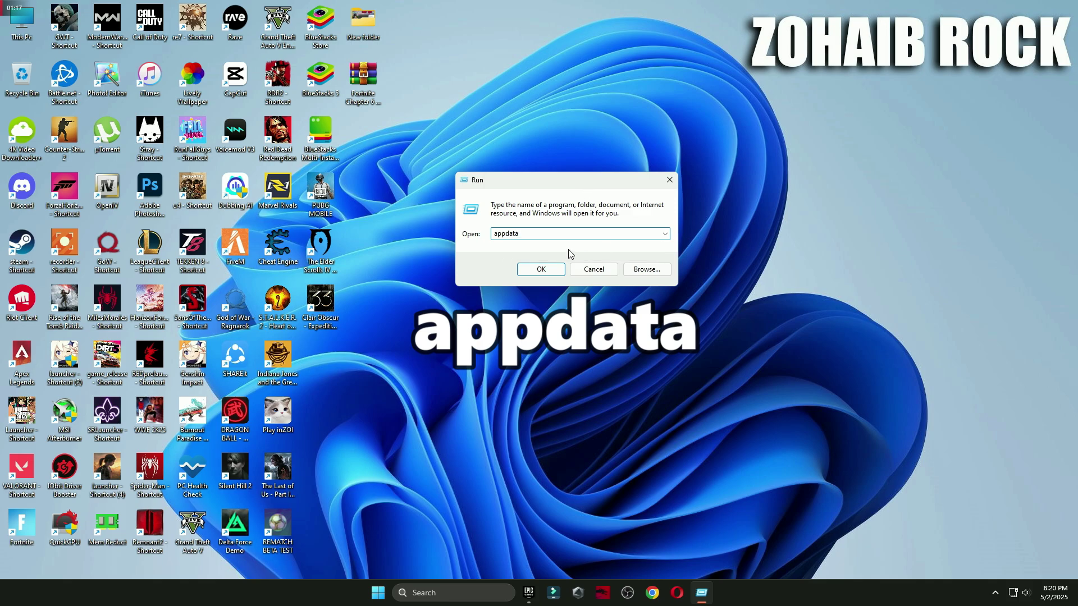
left_click(542, 270)
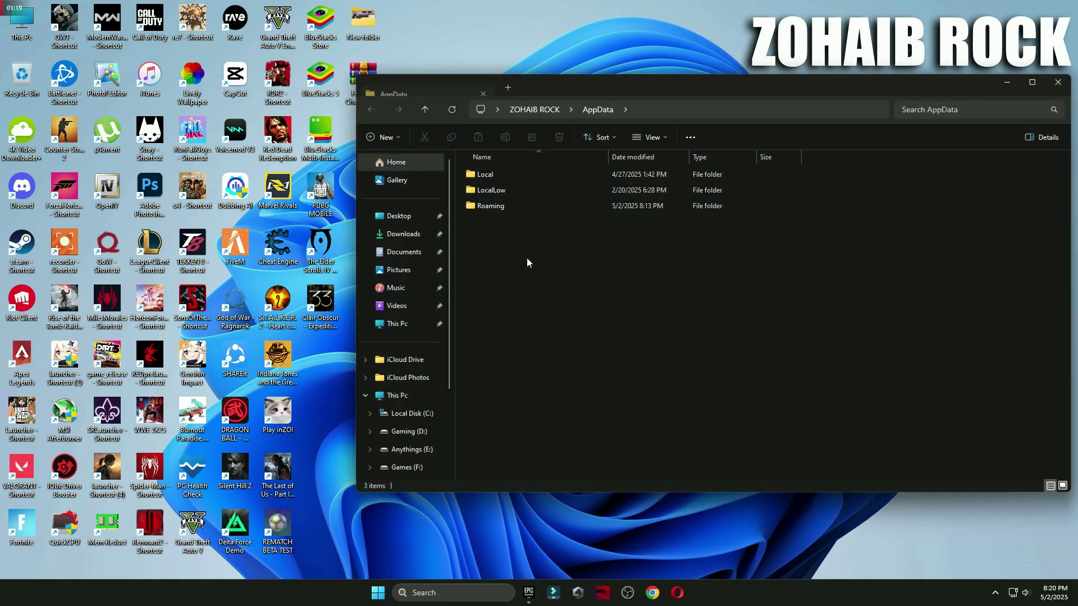
Step: Delete all files in the Local\FortniteGame\Saved\Config\WindowsClient folder
left_click(506, 178)
double_click(505, 178)
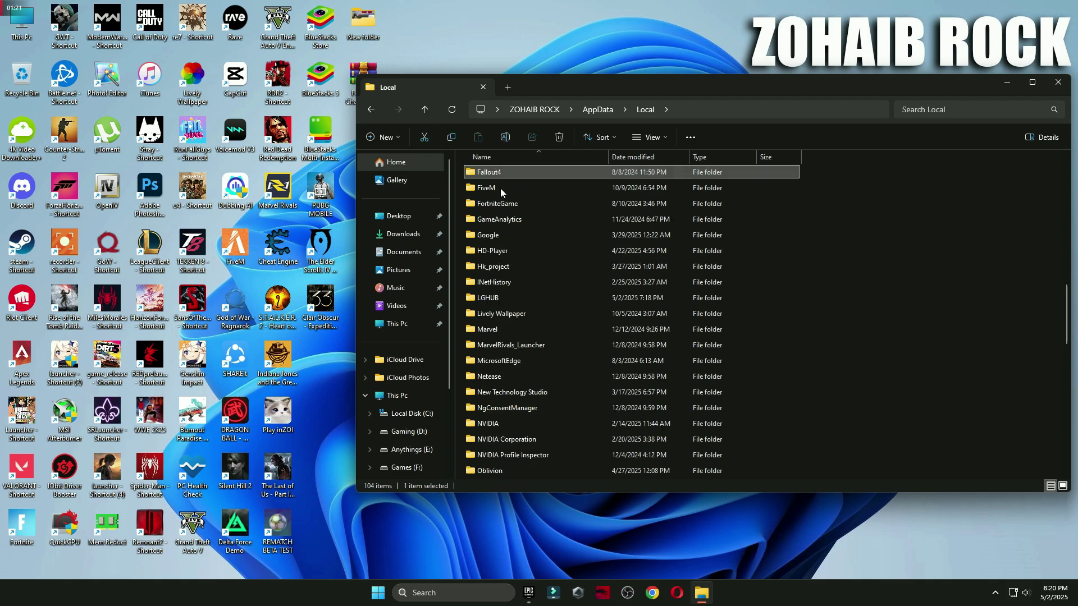
double_click(501, 206)
double_click(482, 176)
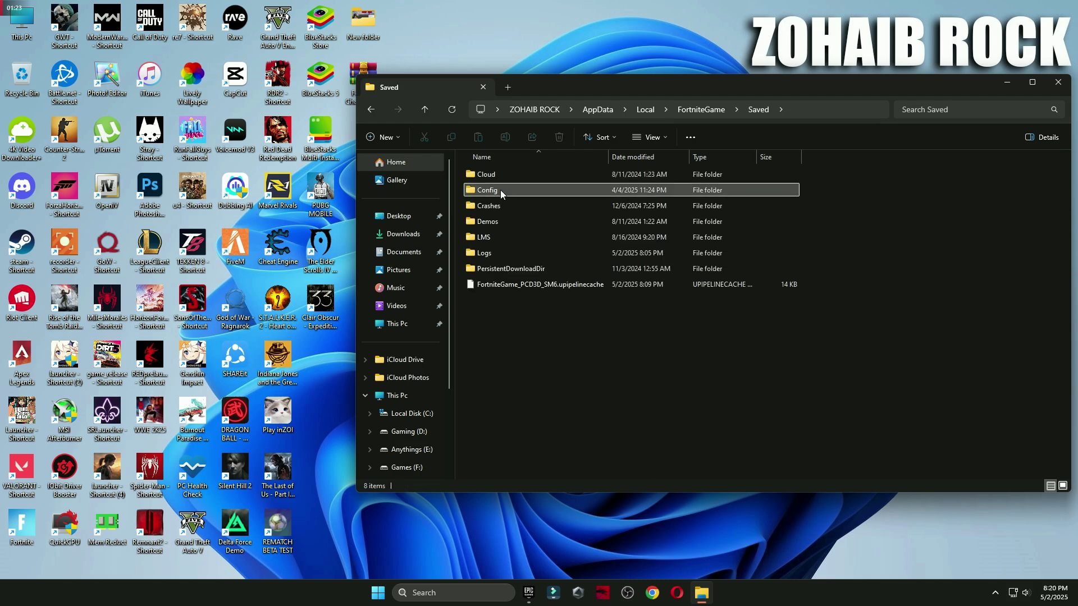
double_click(499, 190)
double_click(503, 191)
key("ctrl+a")
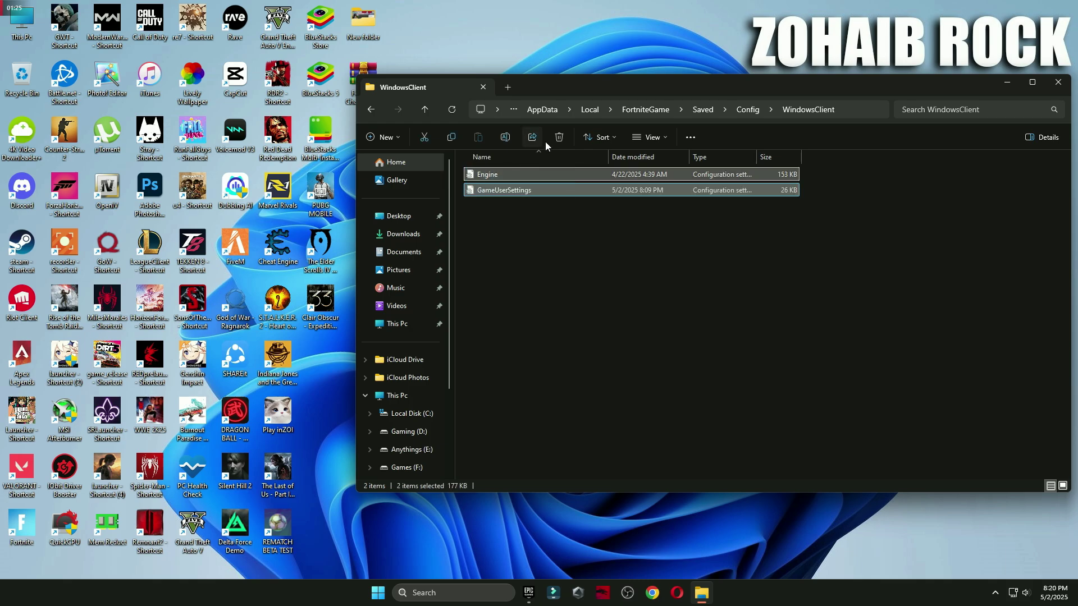
left_click(559, 137)
Step: Delete everything in the neighbouring CrashReportClient folder inside Config
key("alt+Left")
left_click(512, 177)
double_click(512, 177)
key("ctrl+a")
left_click(559, 137)
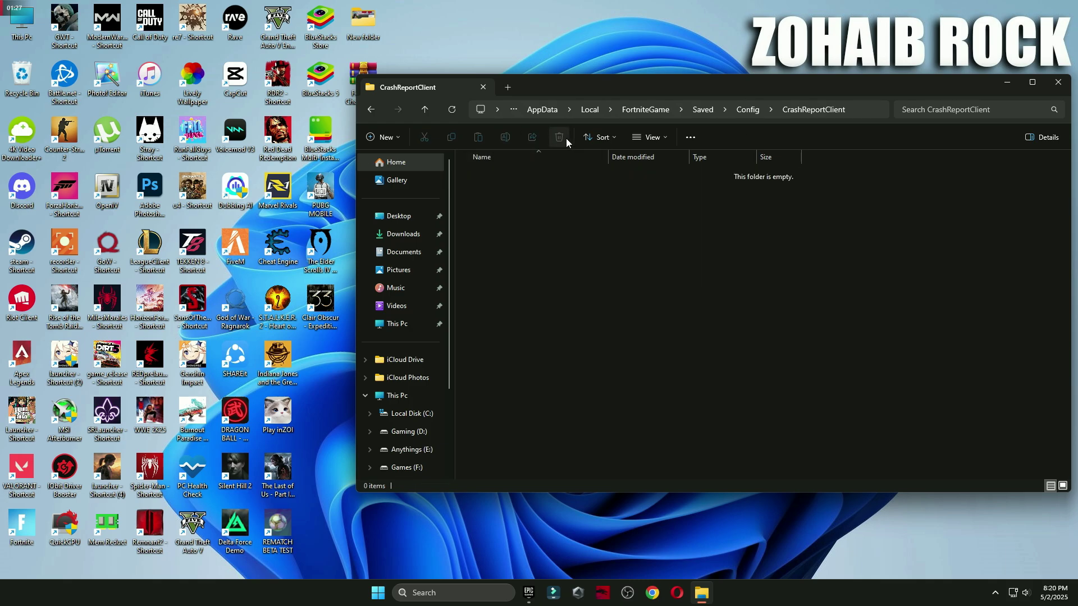
Step: Check FortniteGame's Saved\Crashes folder for files and delete all log files in the Saved\Logs folder
key("alt+Left")
key("alt+Left")
double_click(497, 206)
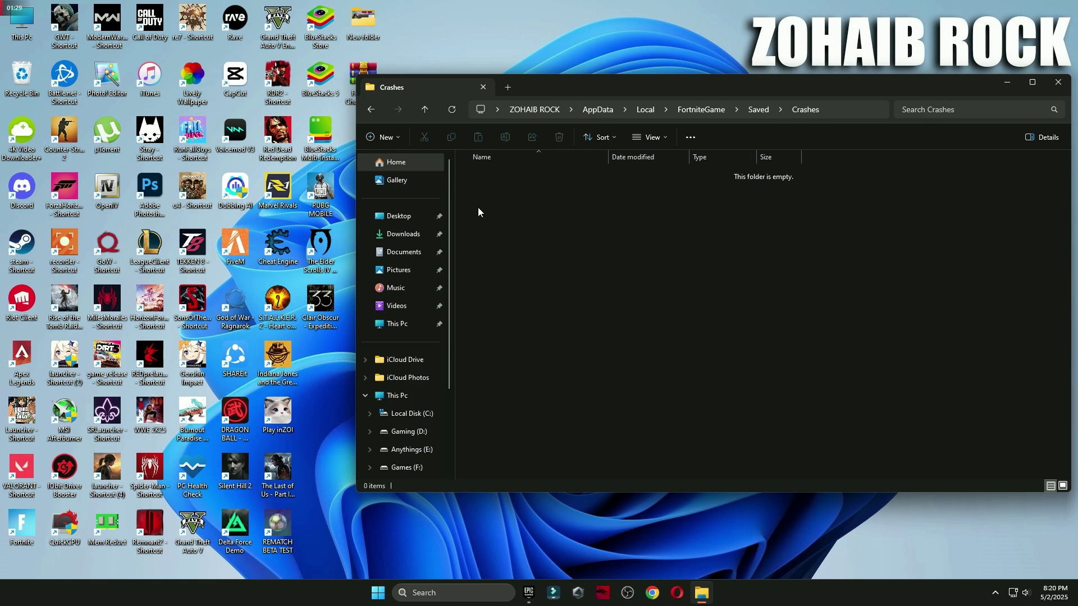
key("alt+Left")
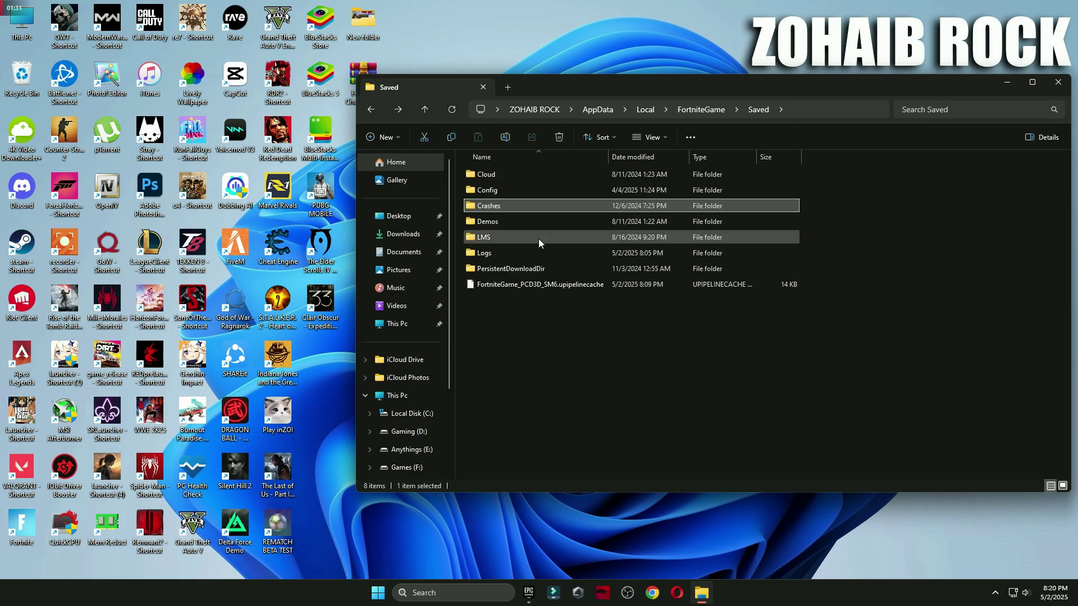
double_click(509, 254)
key("ctrl+a")
left_click(559, 137)
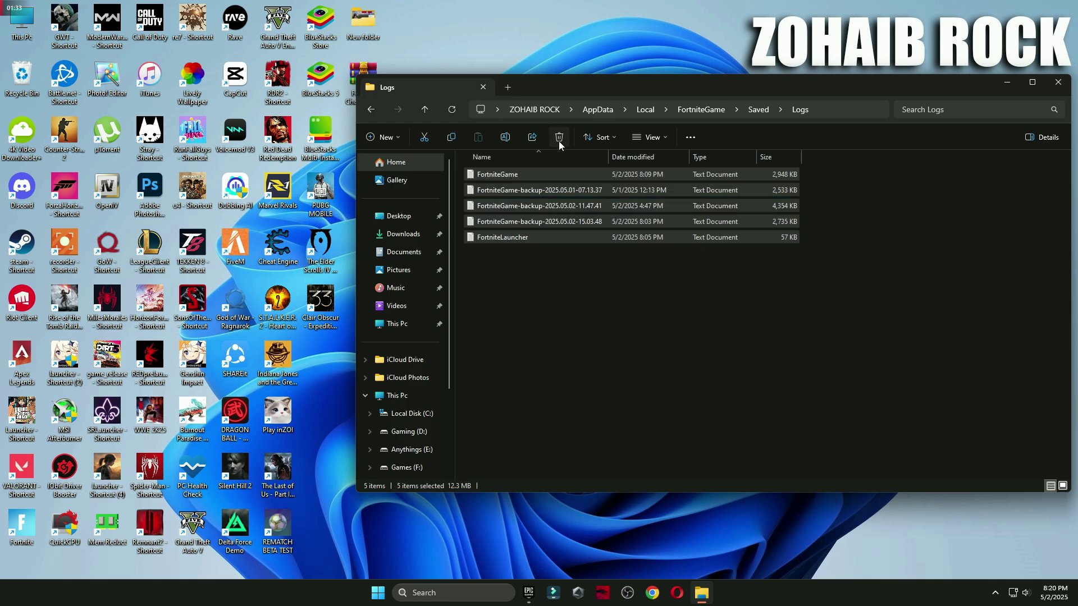
Step: Check the Crashes folder inside Local\EpicGamesLauncher\Saved for leftover files
key("alt+Left")
key("alt+Left")
key("alt+Left")
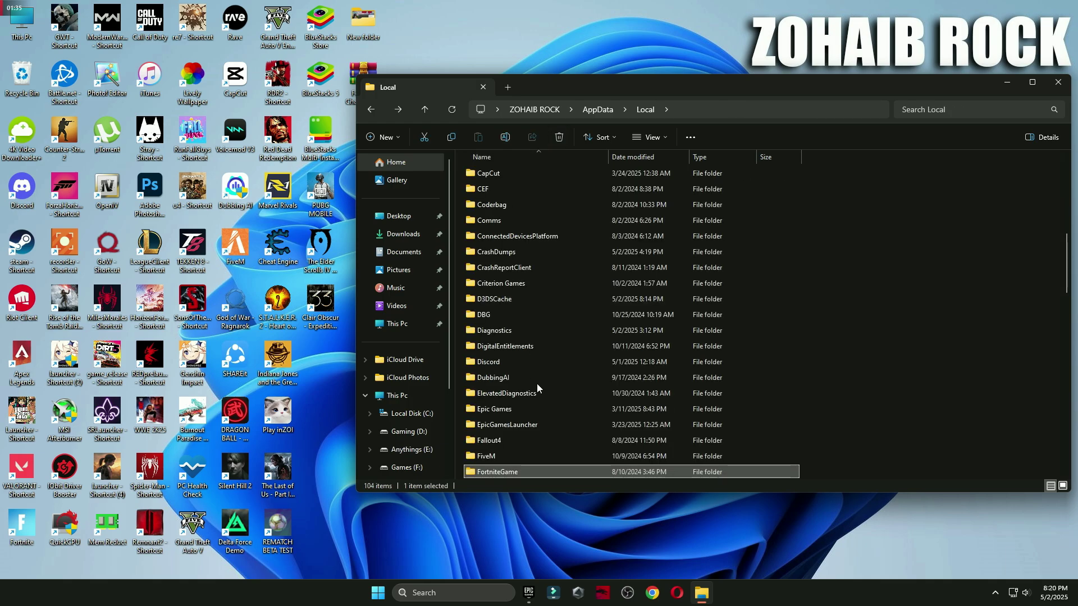
double_click(497, 424)
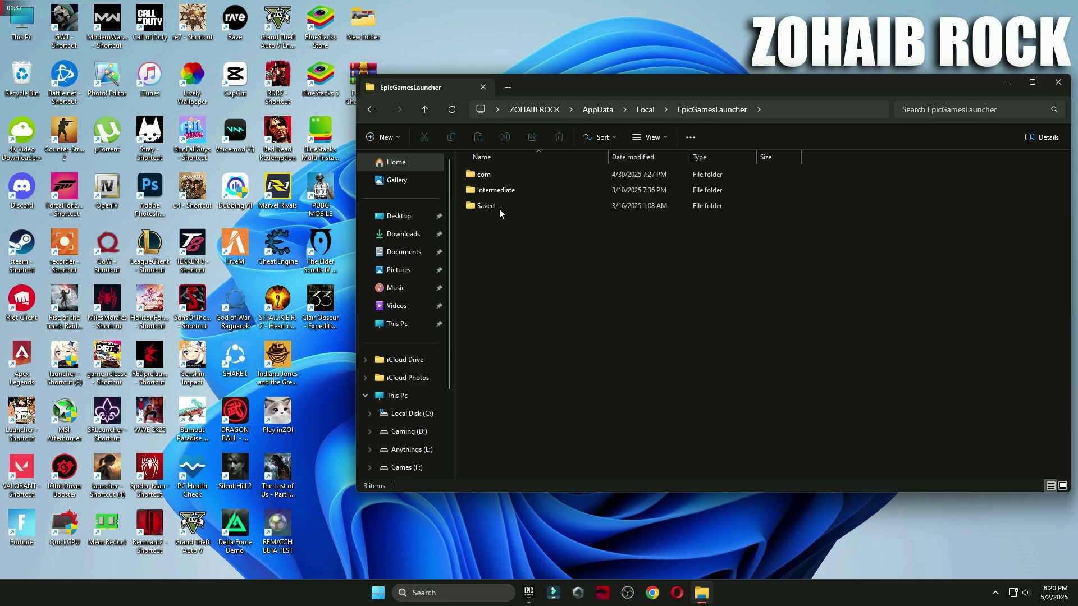
double_click(500, 209)
double_click(494, 191)
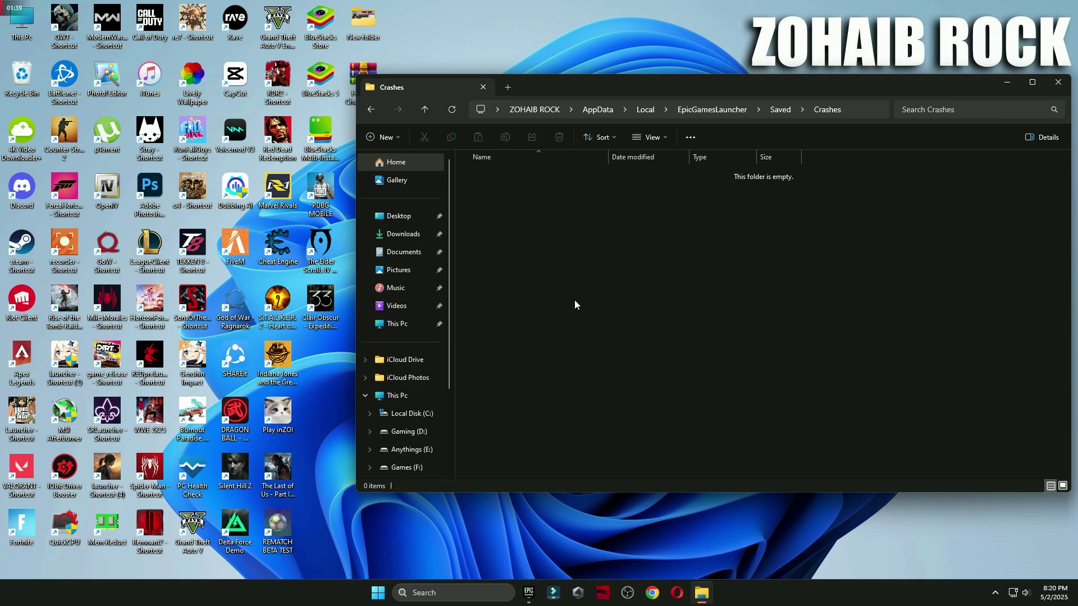
Step: Delete all files in the Cache folder inside EpicGamesLauncher's Saved\webcache_4430 folder
key("alt+Left")
double_click(500, 252)
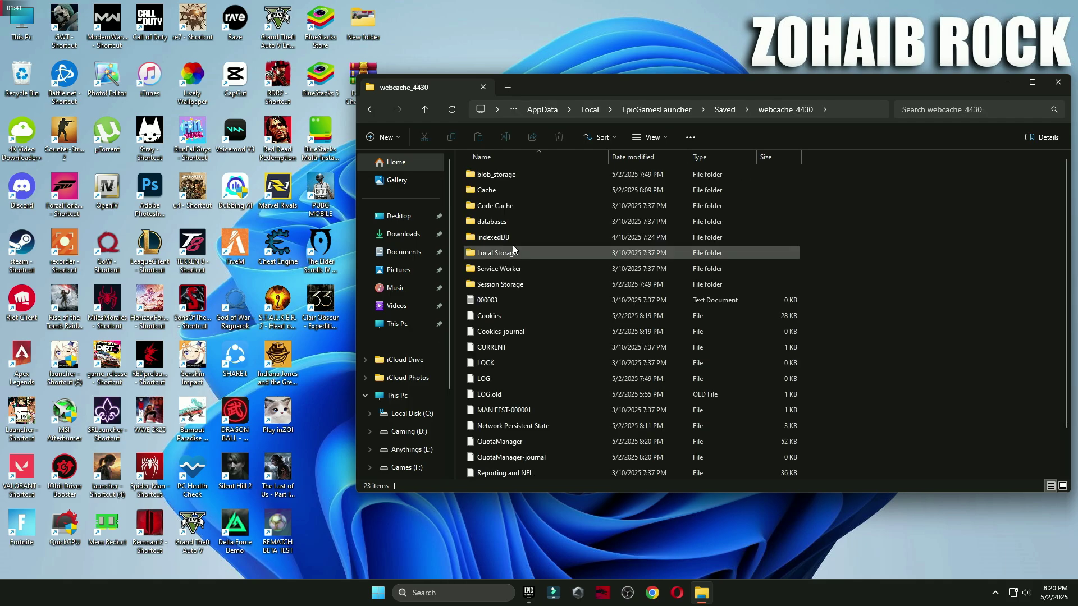
double_click(489, 191)
left_click(513, 253)
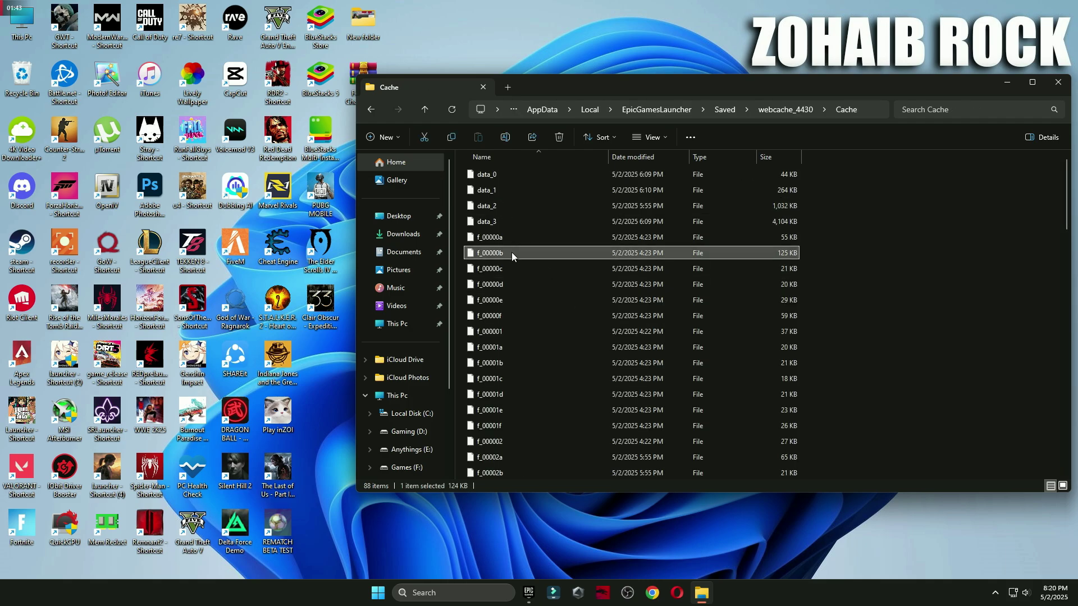
key("ctrl+a")
key("Delete")
left_click(564, 258)
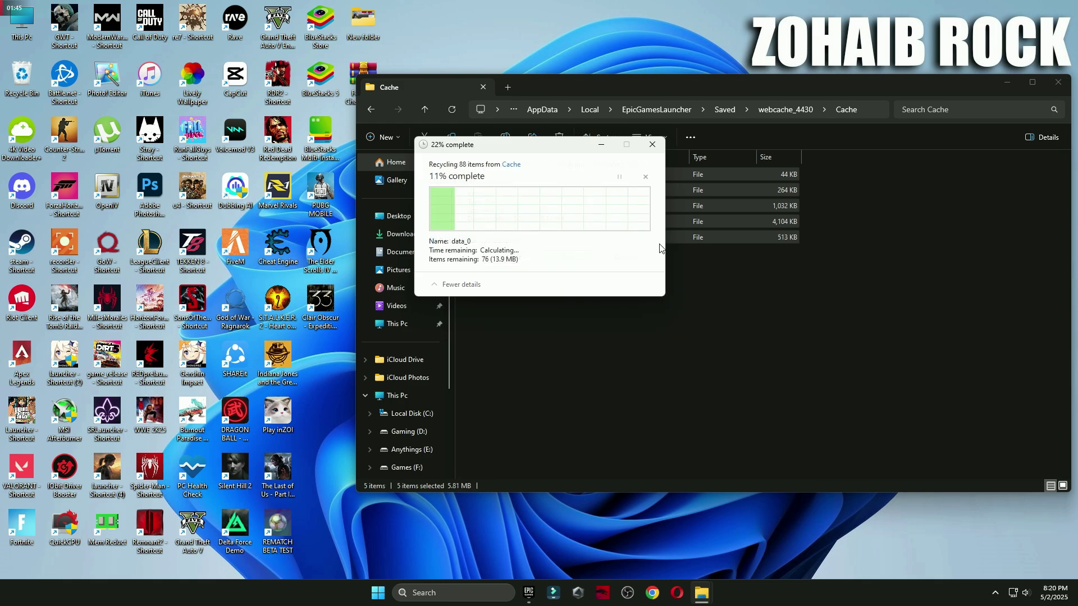
Step: Close the Cache folder window and permanently empty the Recycle Bin
left_click(1058, 83)
right_click(14, 71)
left_click(62, 101)
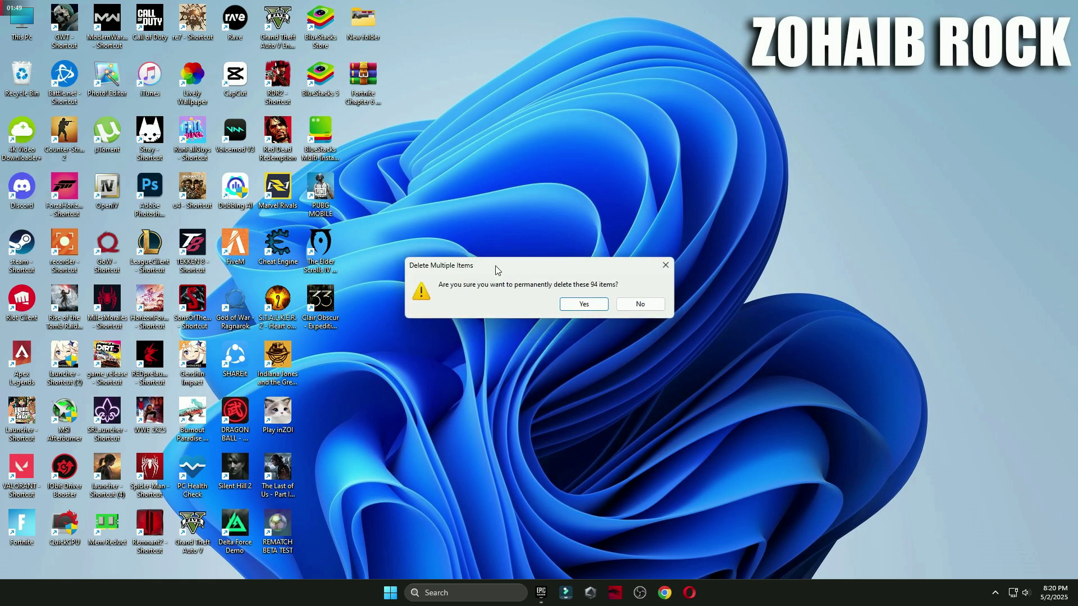
left_click(587, 303)
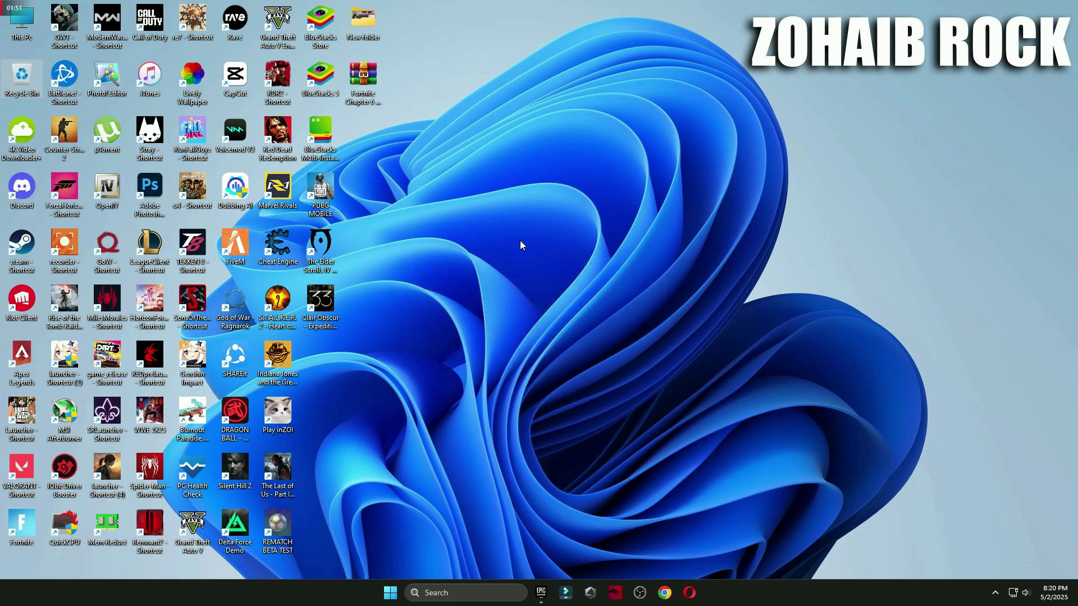
Step: Open Windows Settings and check the General options under Privacy & security
key("super")
left_click(620, 263)
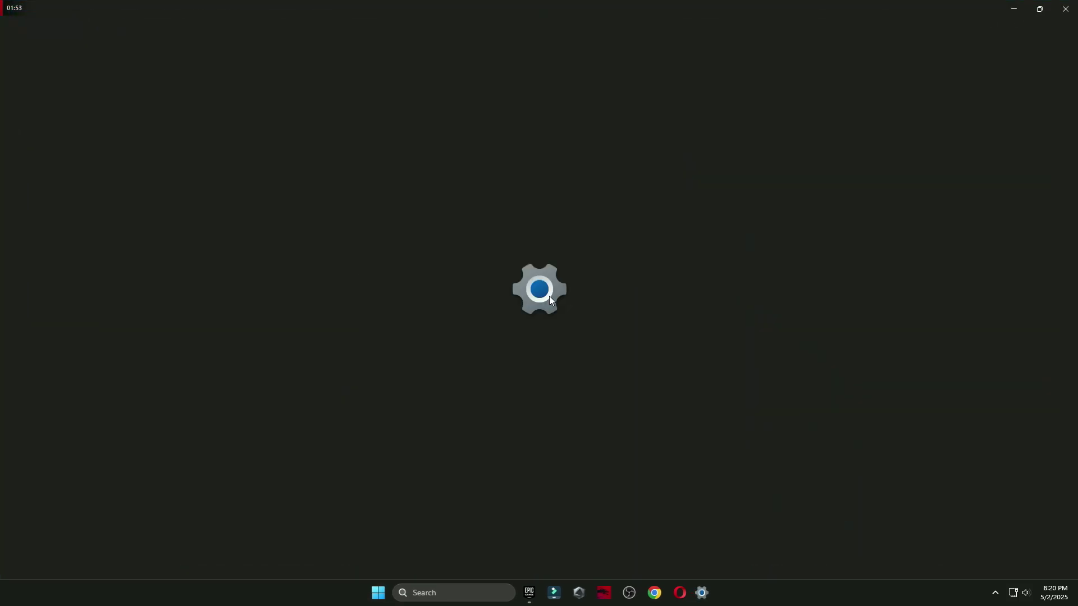
left_click(49, 327)
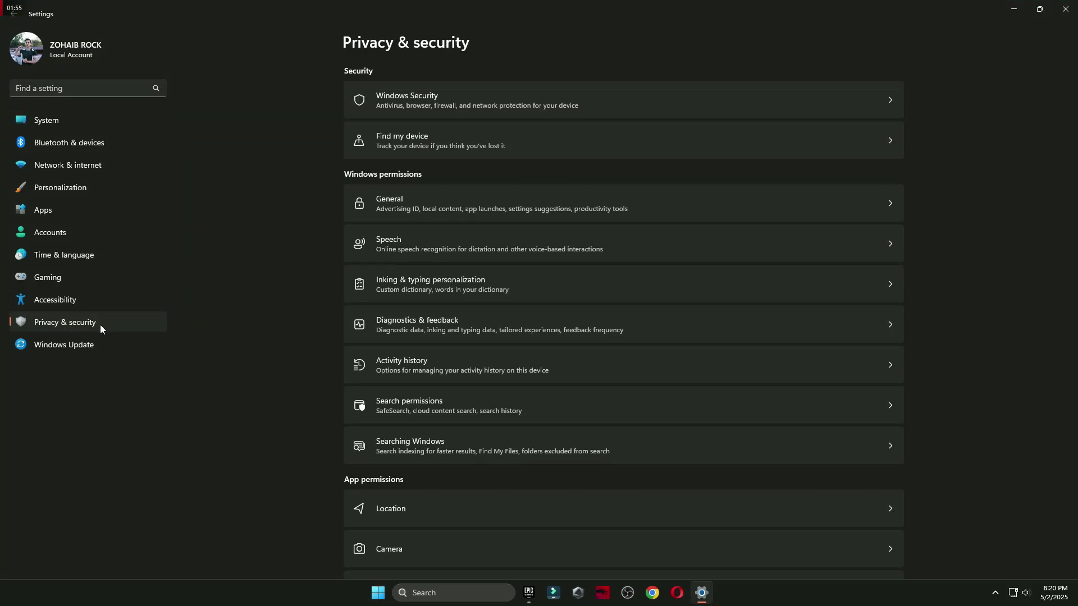
left_click(384, 201)
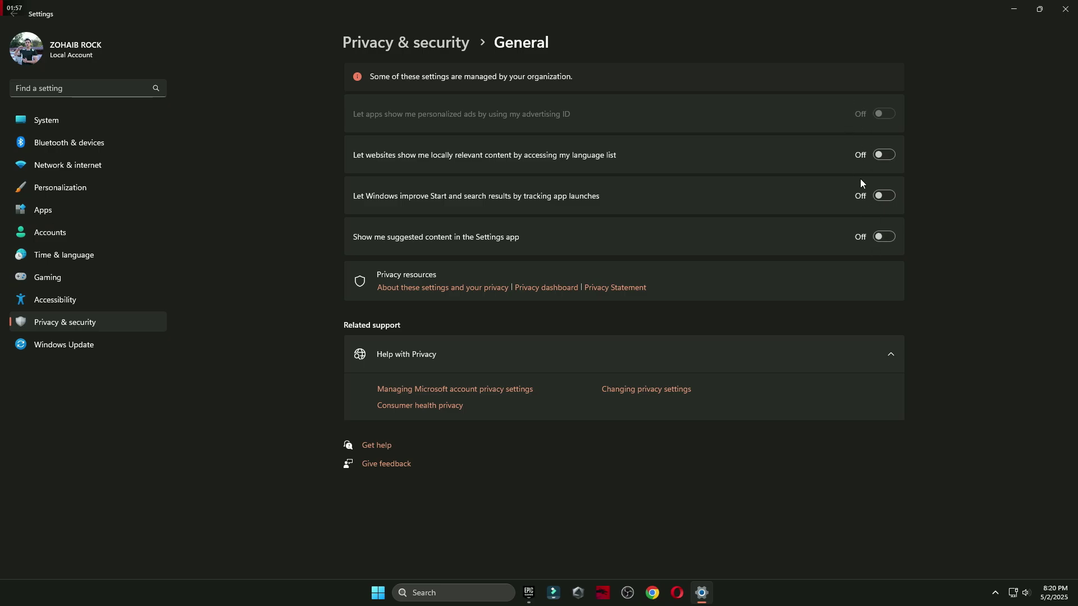
Step: Review the on/off states of the Startup apps in the Apps settings
left_click(43, 213)
left_click(398, 328)
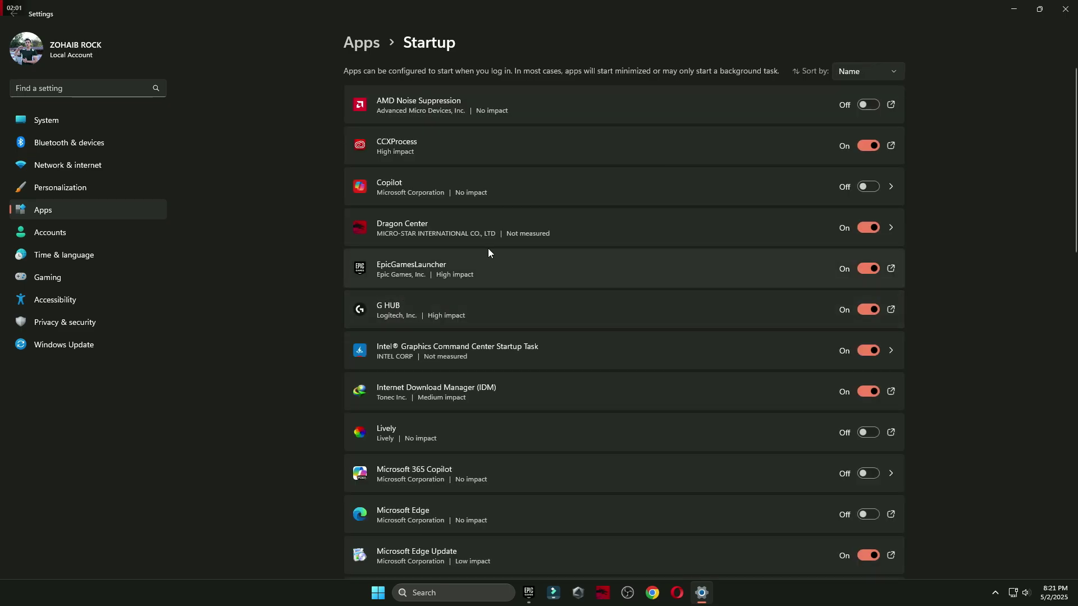
scroll(767, 367, "down", 3)
scroll(573, 210, "down", 10)
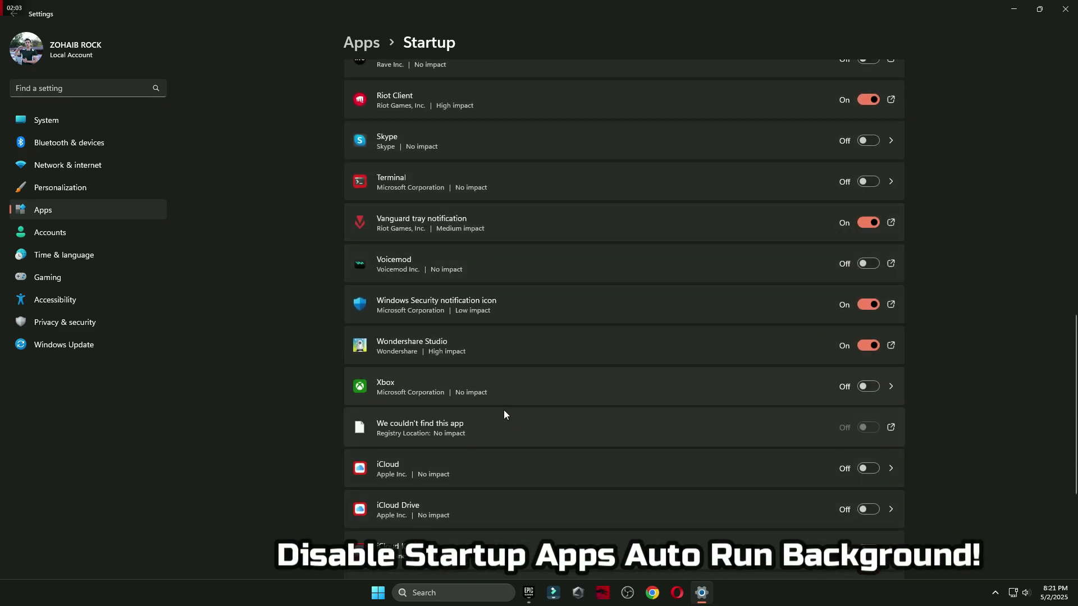
scroll(565, 459, "down", 4)
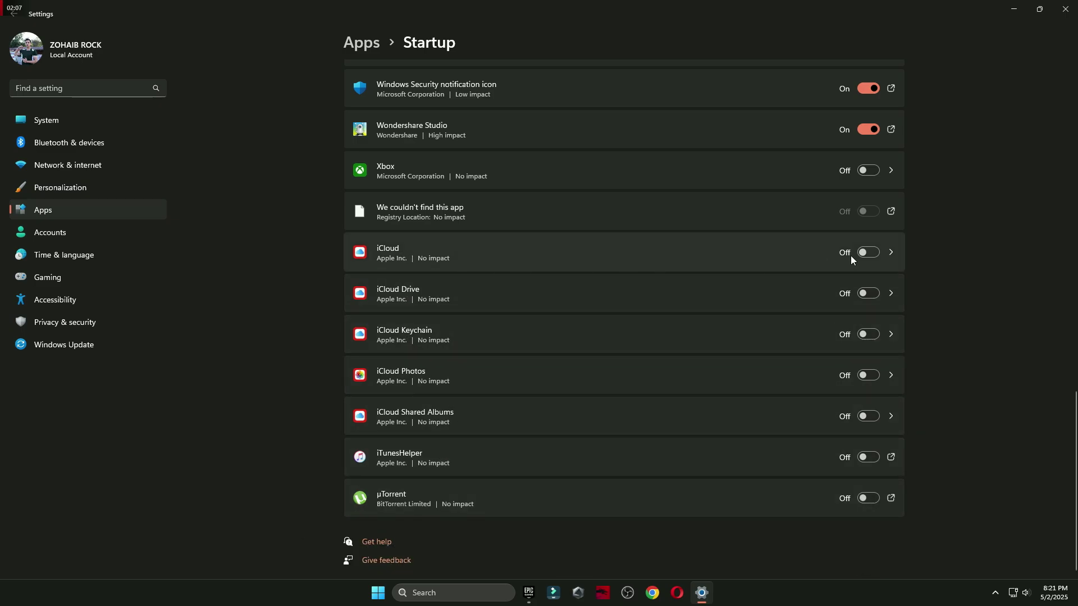
scroll(744, 448, "up", 3)
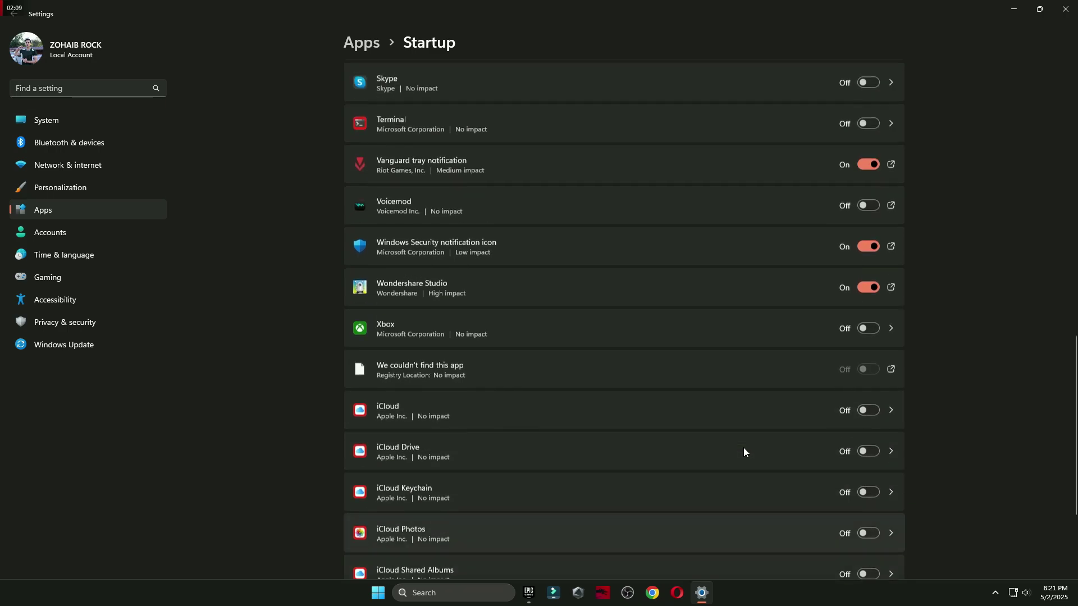
scroll(744, 446, "up", 1)
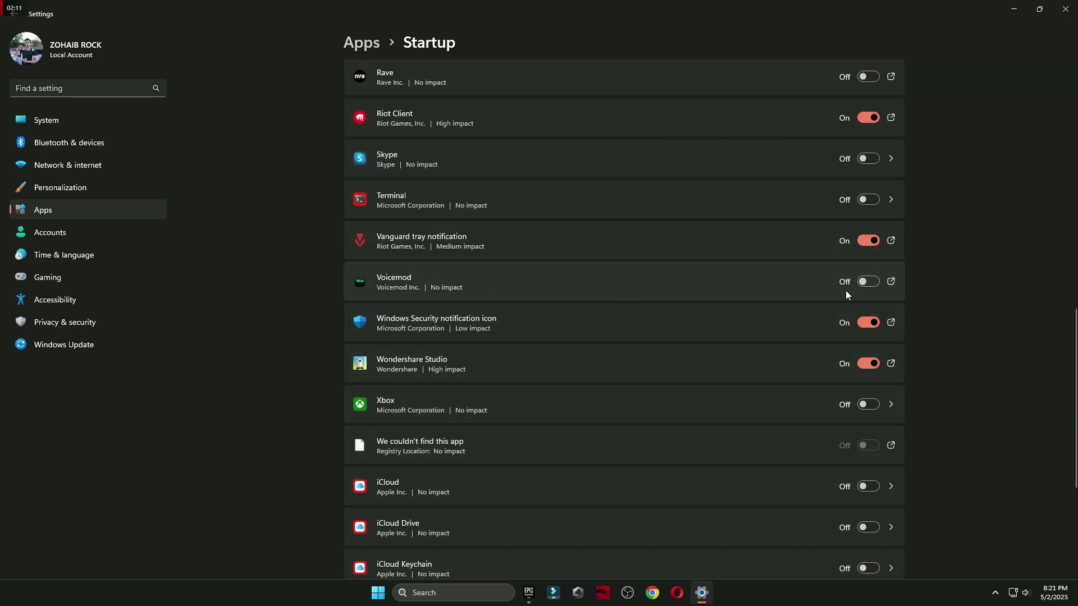
scroll(748, 416, "up", 3)
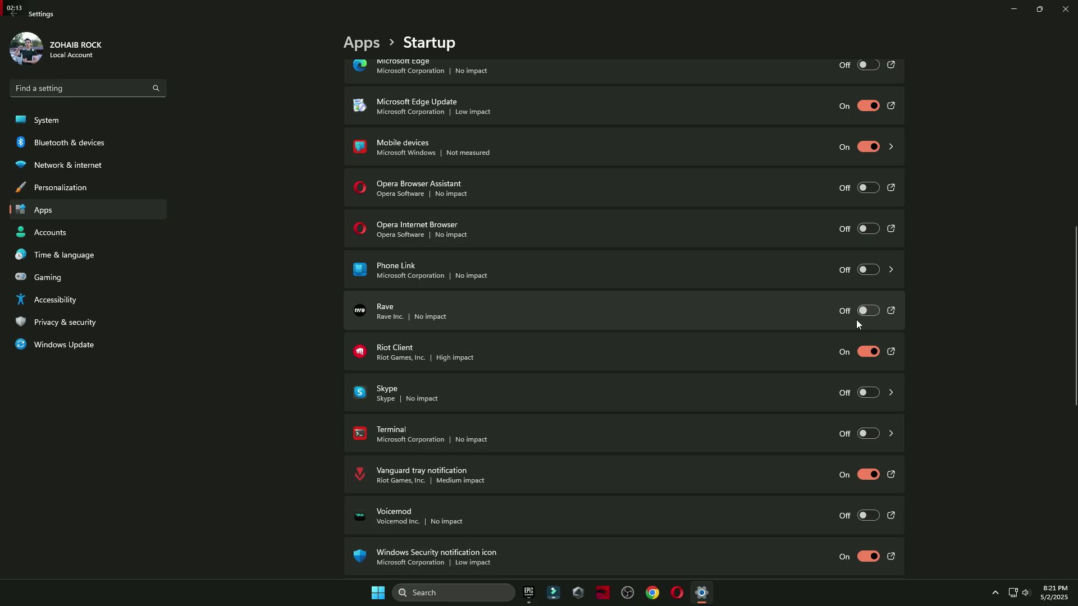
scroll(857, 319, "up", 2)
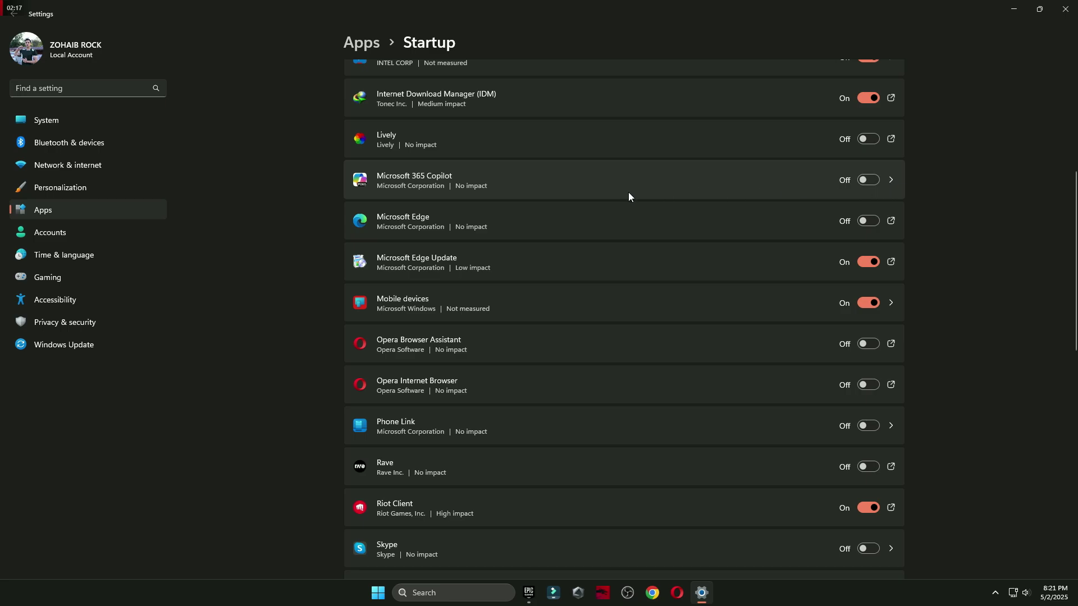
Step: Check the controller option for Game Bar and the Game Mode switch in the Gaming settings
left_click(78, 270)
left_click(445, 85)
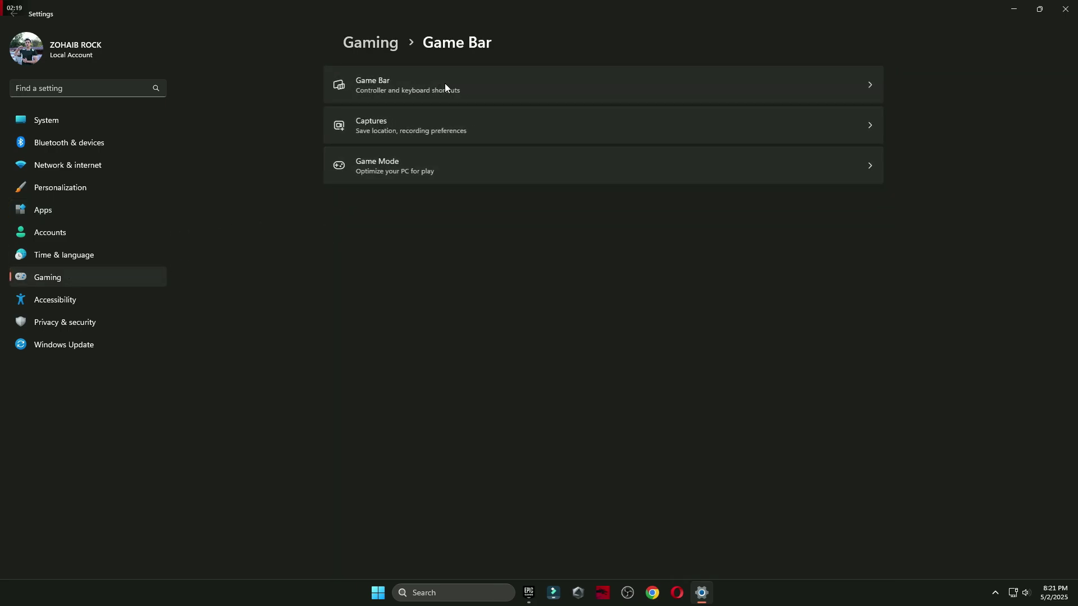
left_click(13, 13)
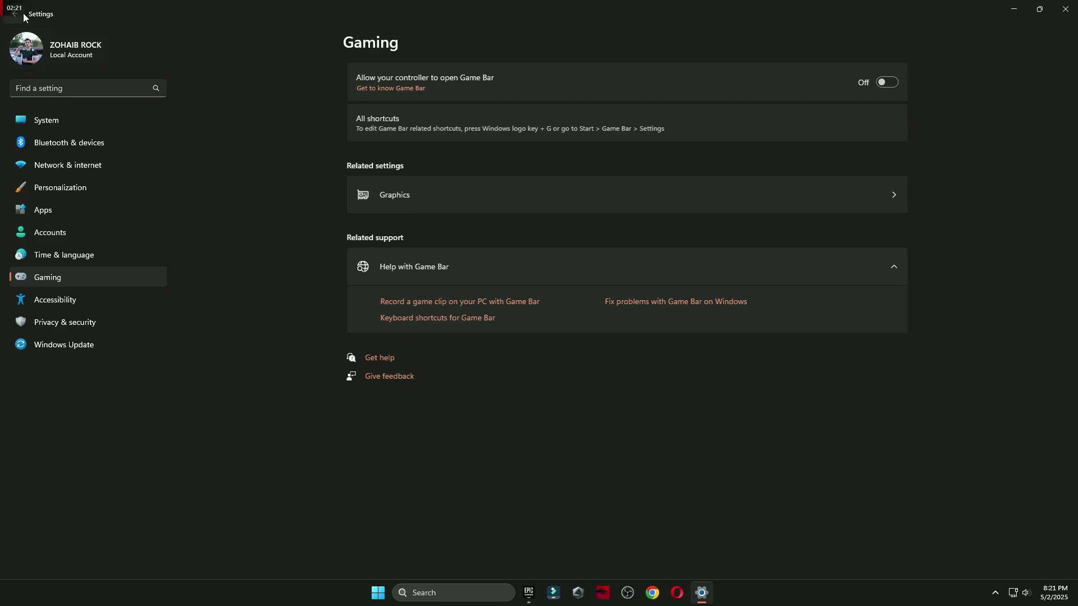
left_click(421, 163)
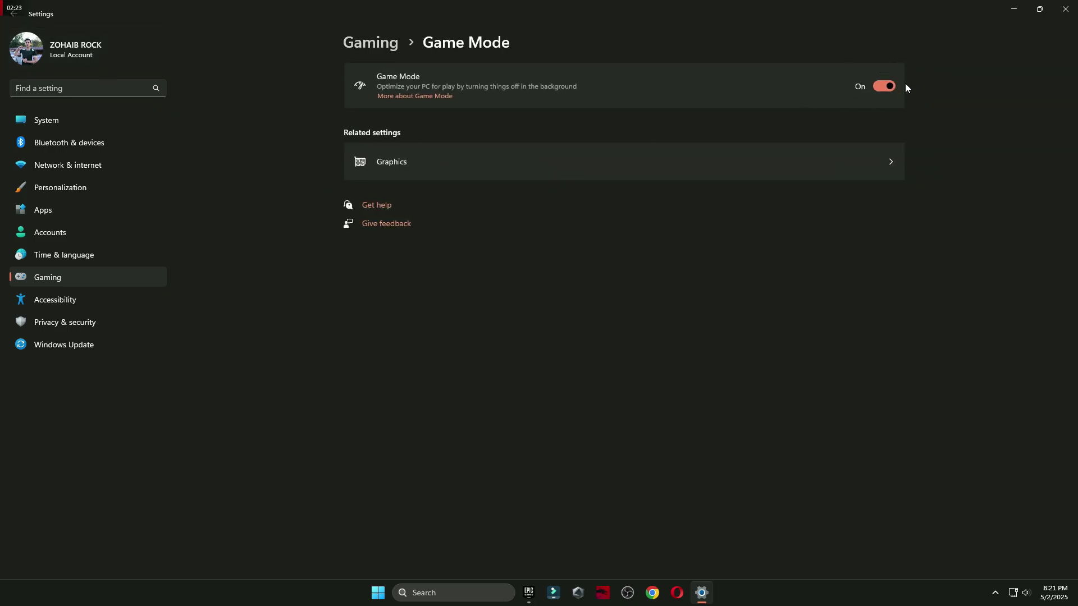
Step: Add FortniteClient-Win64-Shipping from I:\Games\Fortnite\FortniteGame\Binaries\Win64 to the custom app list in the Graphics settings
left_click(574, 170)
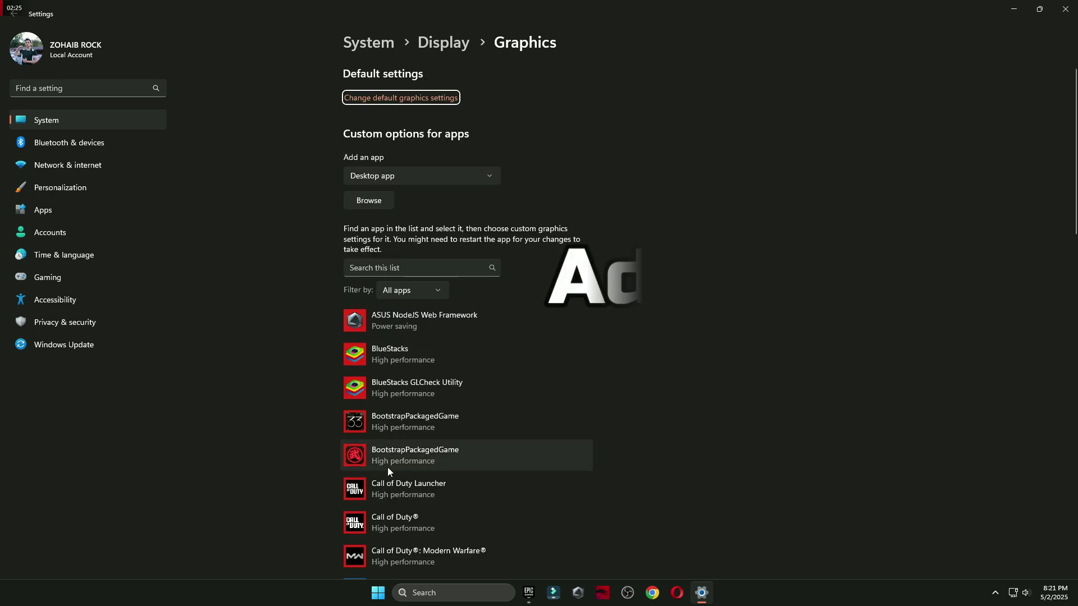
scroll(387, 471, "down", 4)
scroll(408, 302, "up", 1)
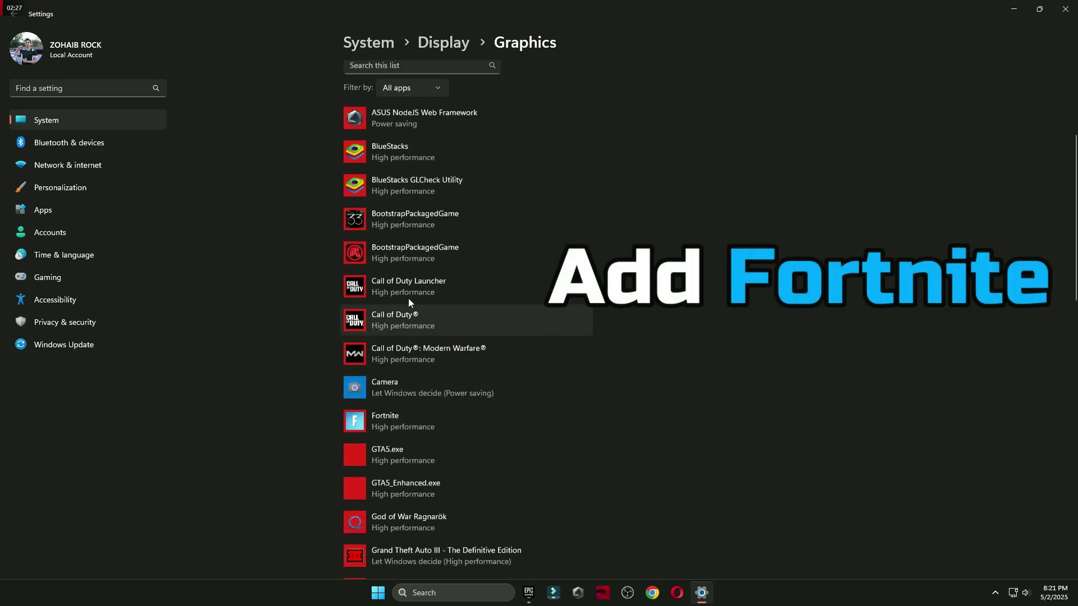
scroll(409, 302, "up", 4)
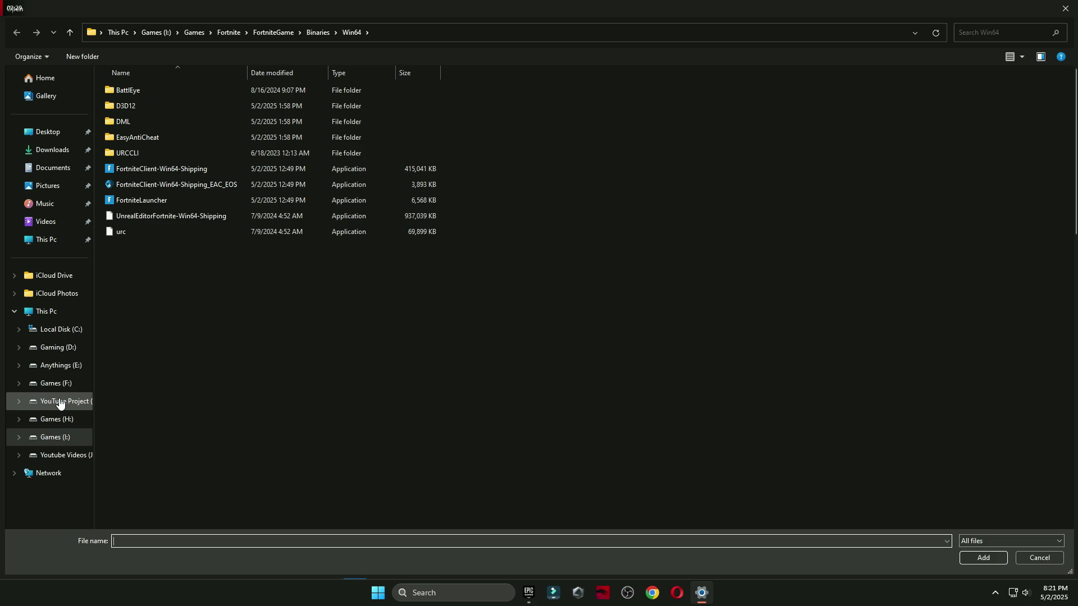
left_click(55, 436)
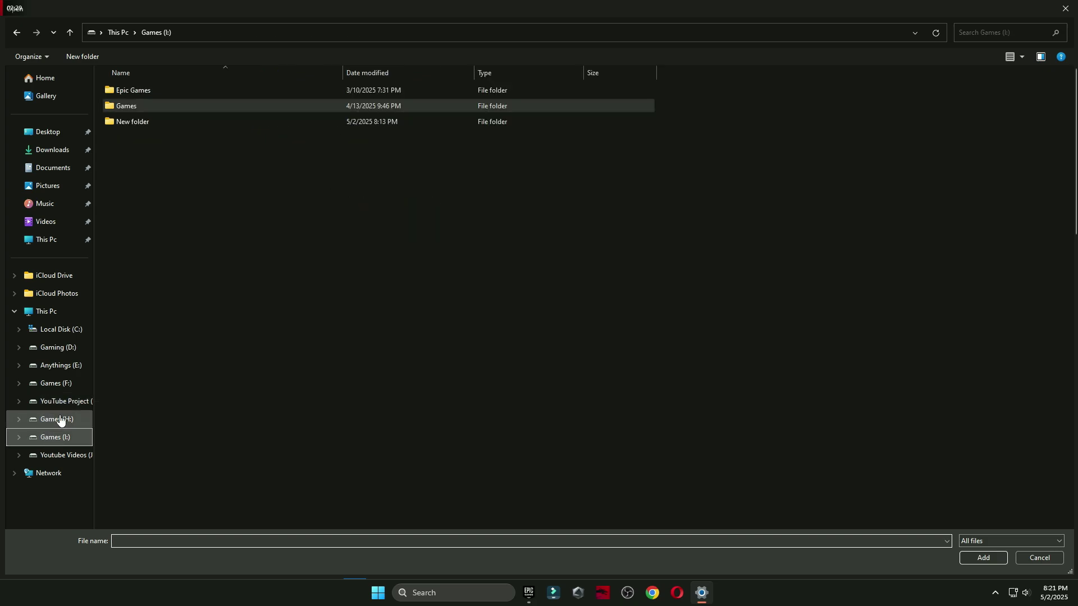
double_click(133, 105)
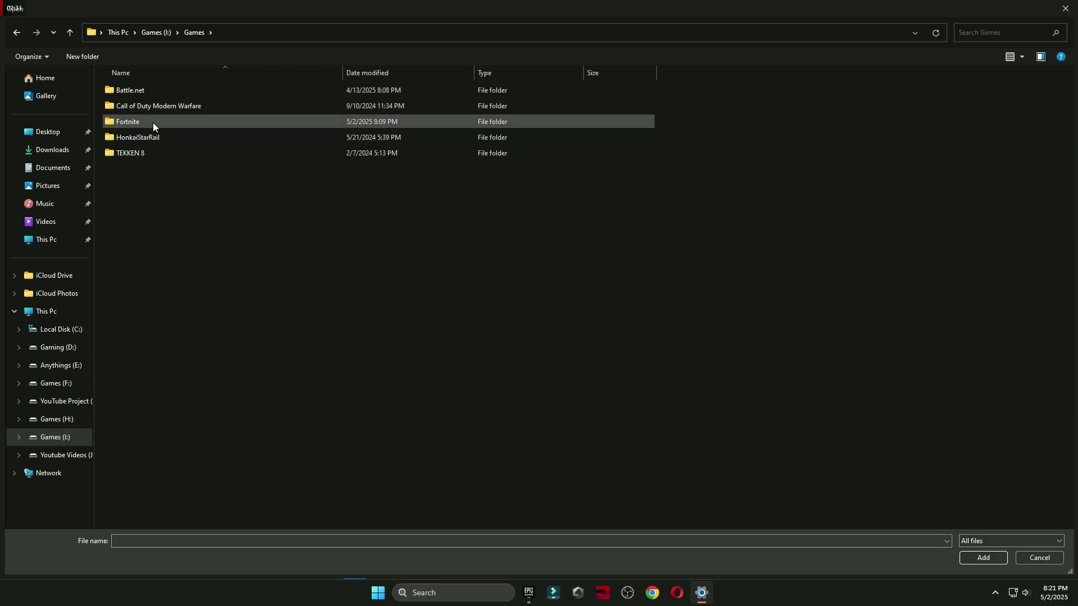
double_click(153, 122)
double_click(164, 140)
double_click(139, 95)
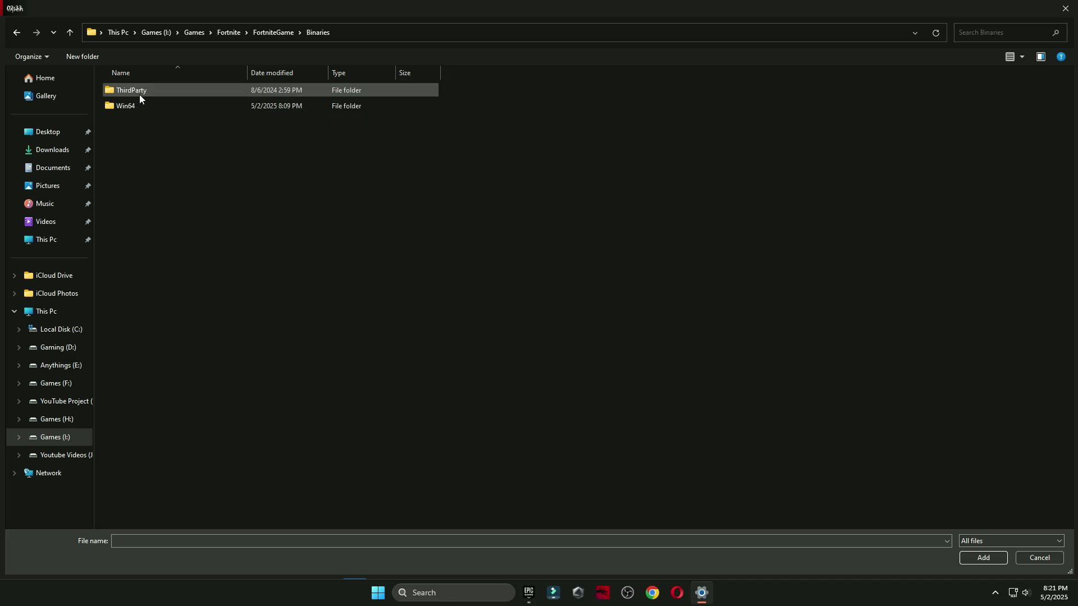
double_click(140, 111)
left_click(149, 170)
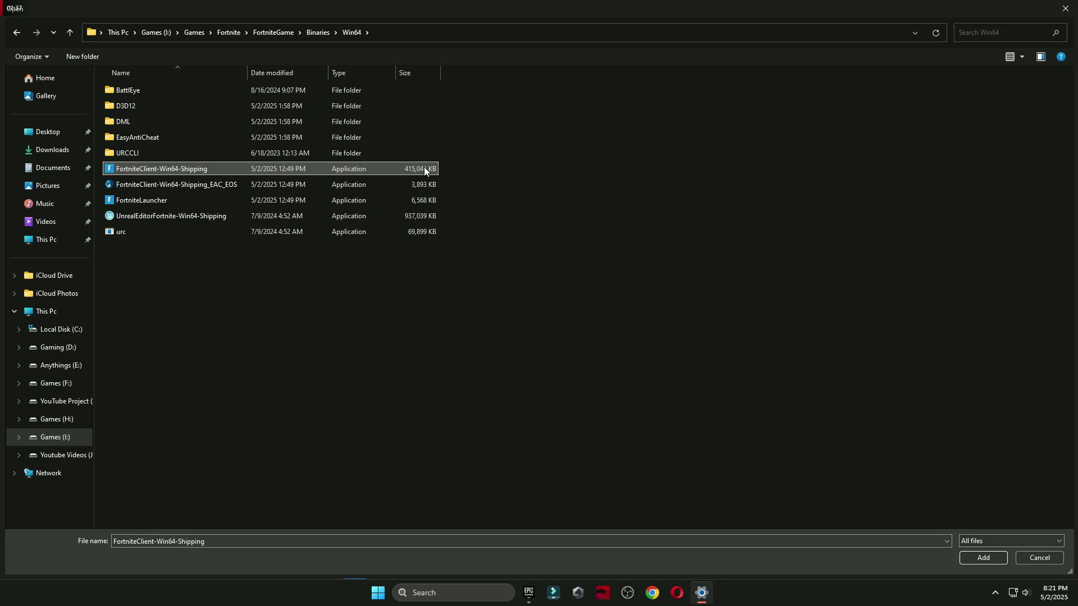
left_click(967, 557)
Step: Set Fortnite's graphics preference to High performance and save it
scroll(614, 389, "down", 5)
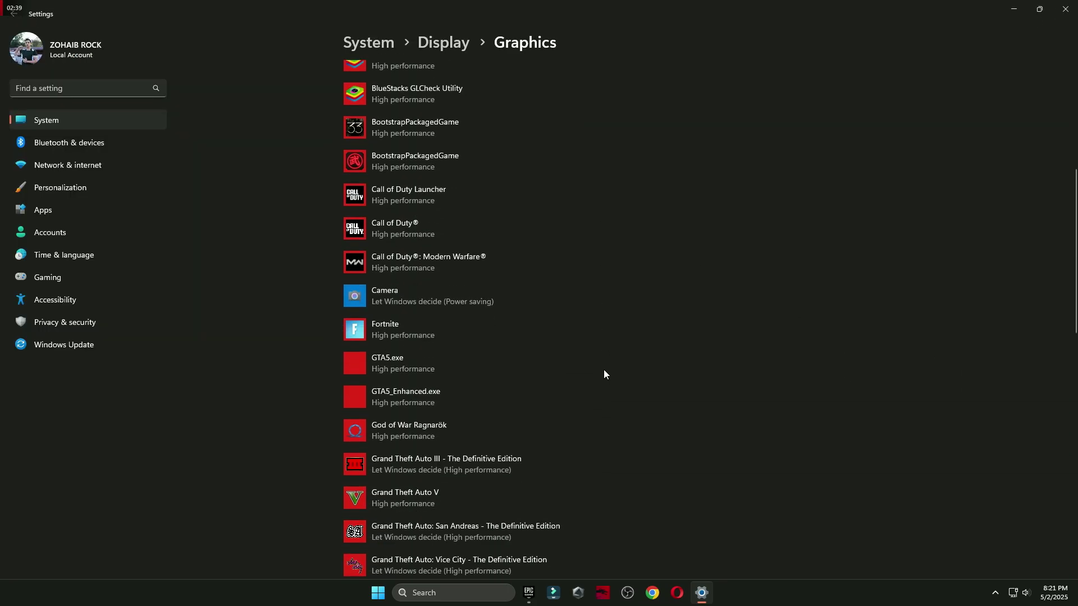
left_click(396, 325)
left_click(494, 387)
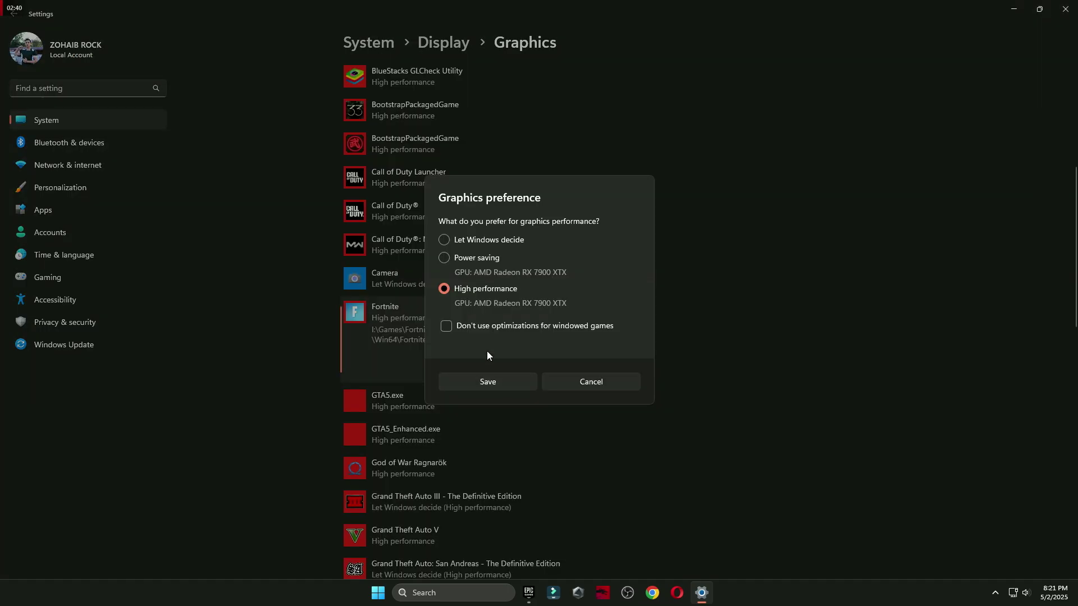
left_click(511, 289)
left_click(484, 382)
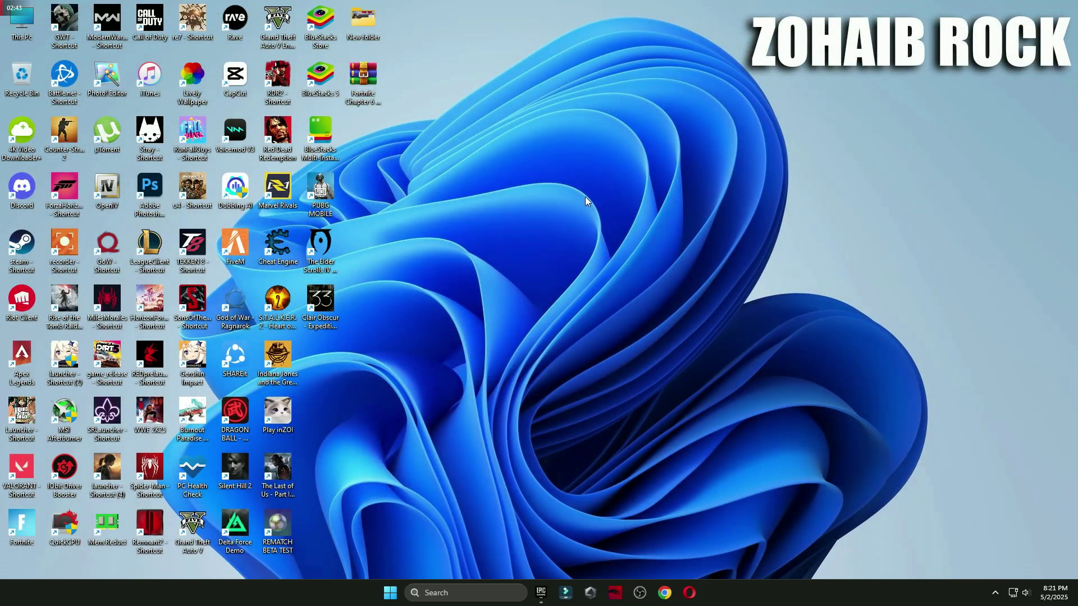
Step: Extract the Fortnite Chapter 6 error fix pack with WinRAR on the desktop and place the extracted folder beside the archive
left_click_drag(588, 144, 578, 164)
right_click(578, 164)
mouse_move(621, 404)
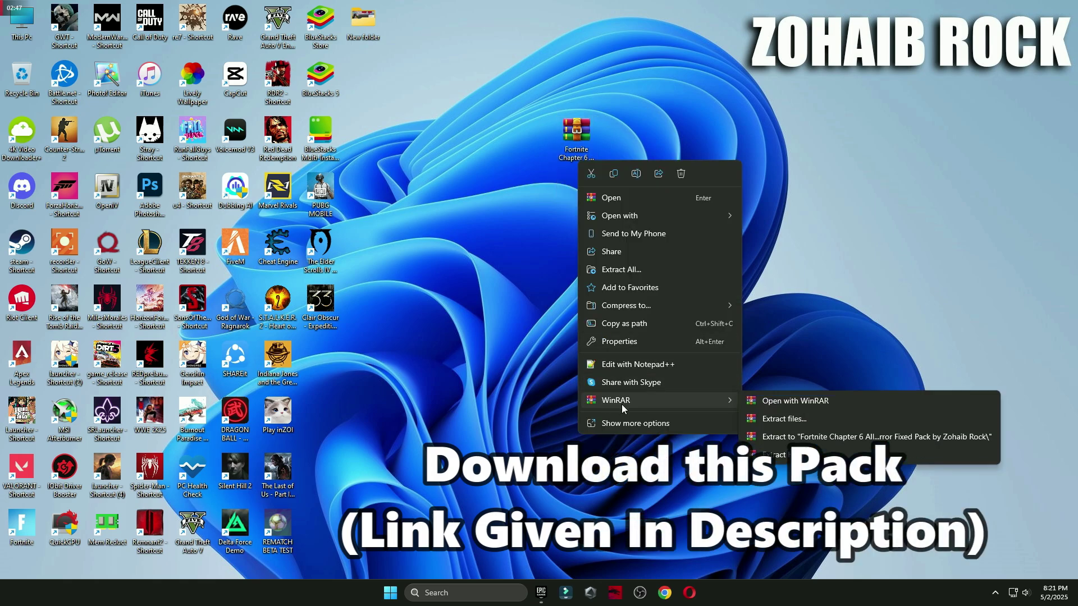
left_click(768, 457)
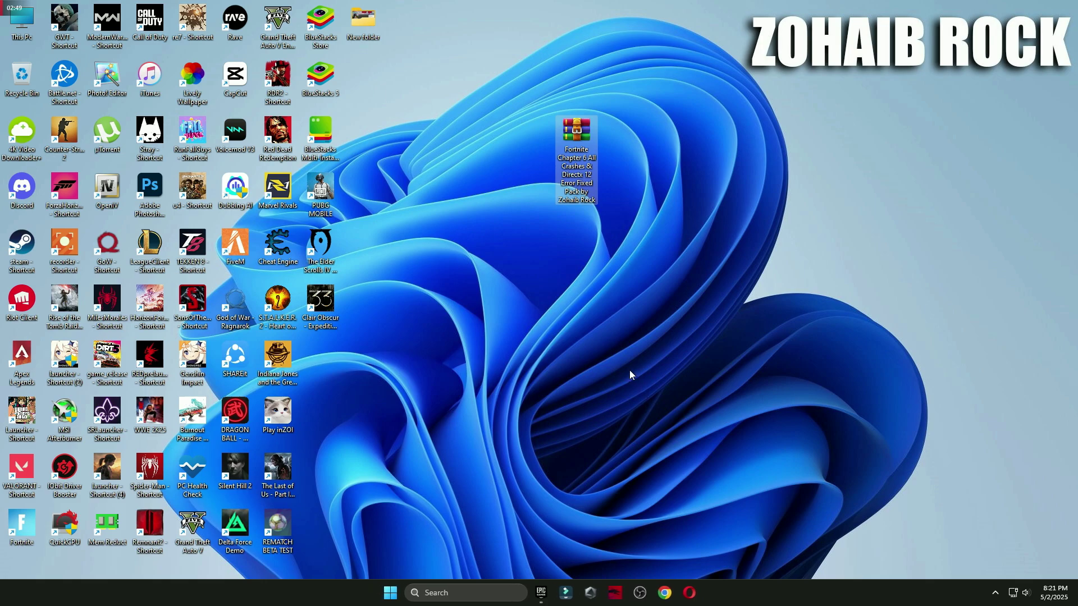
left_click_drag(316, 387, 529, 163)
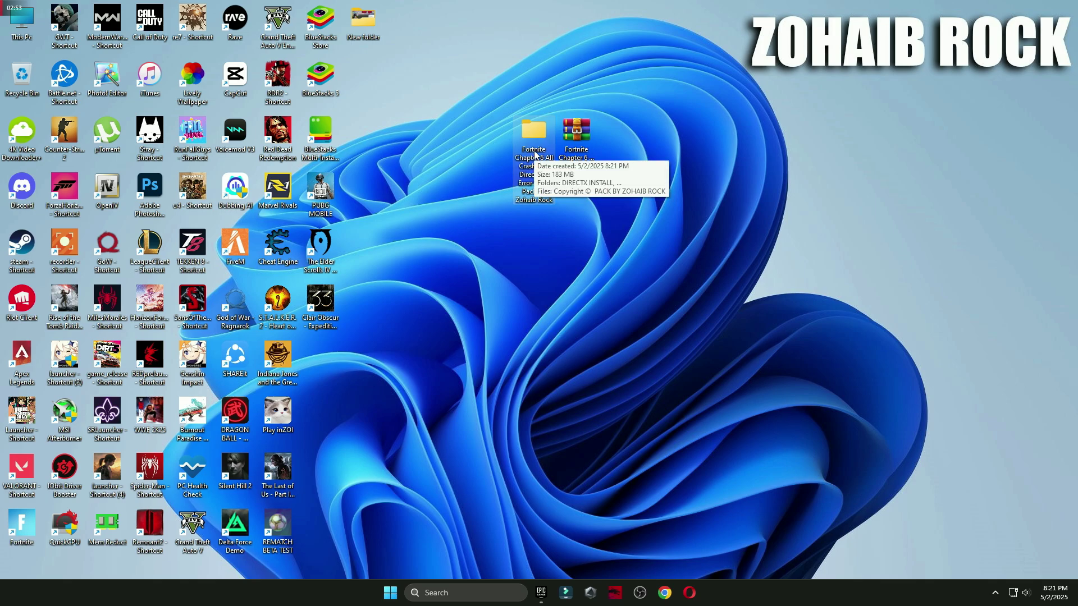
Step: Launch DXSETUP.exe from the DirectX_11_Setup archive in the extracted pack's DIRECTX INSTALL folder and allow it to make changes
double_click(535, 159)
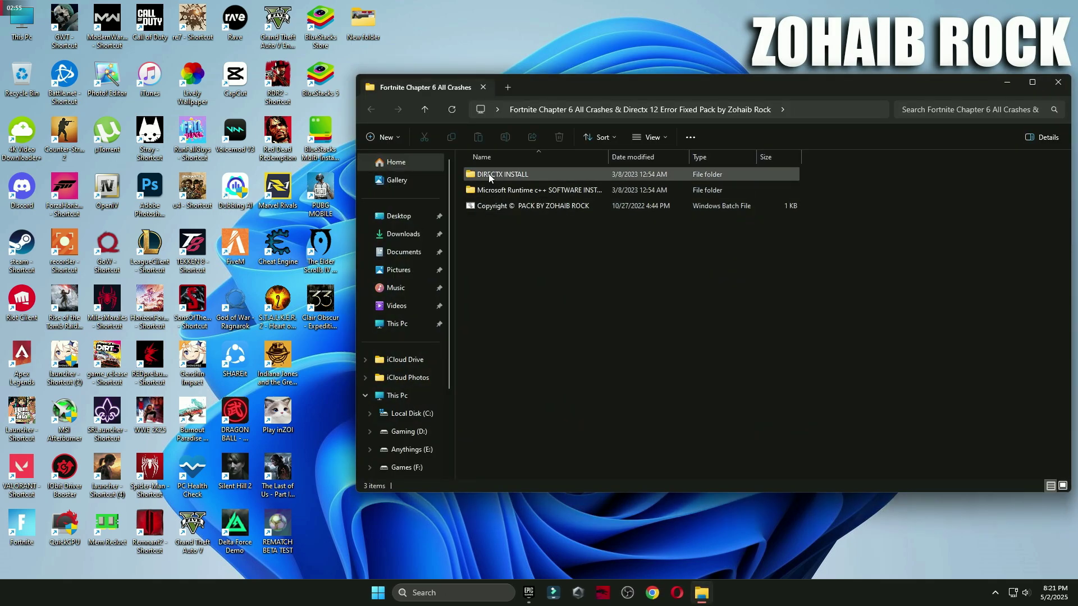
double_click(520, 173)
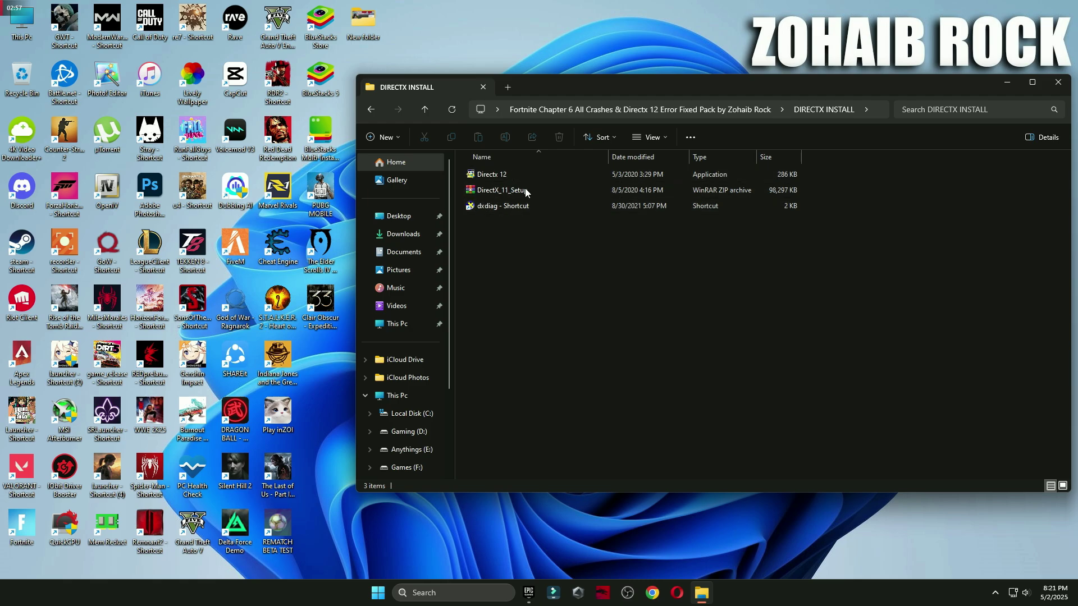
double_click(525, 192)
left_click(856, 245)
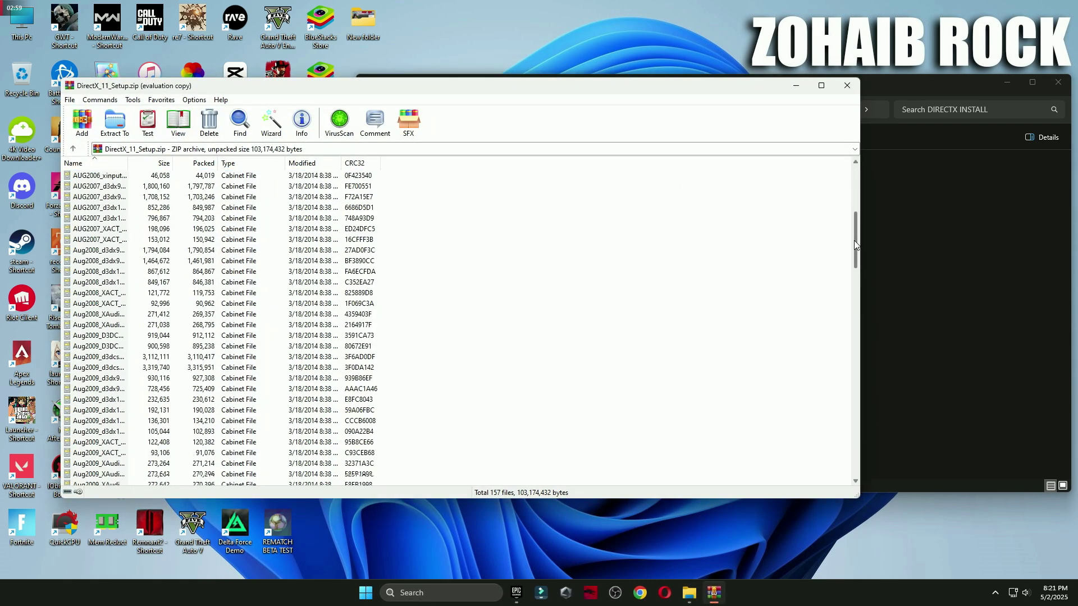
left_click_drag(856, 246, 855, 456)
left_click(518, 299)
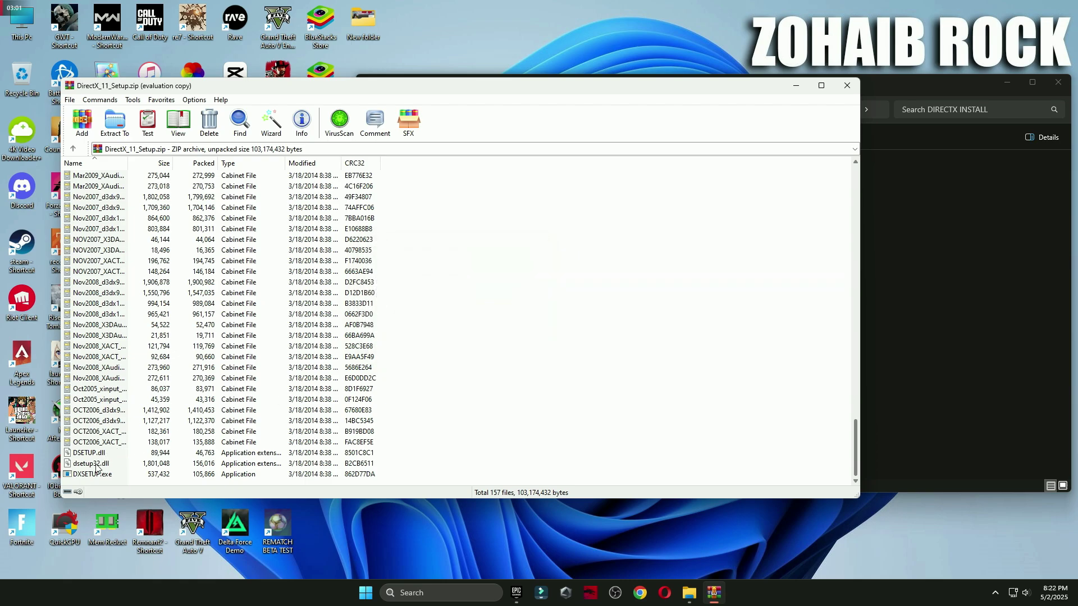
double_click(94, 474)
left_click(469, 397)
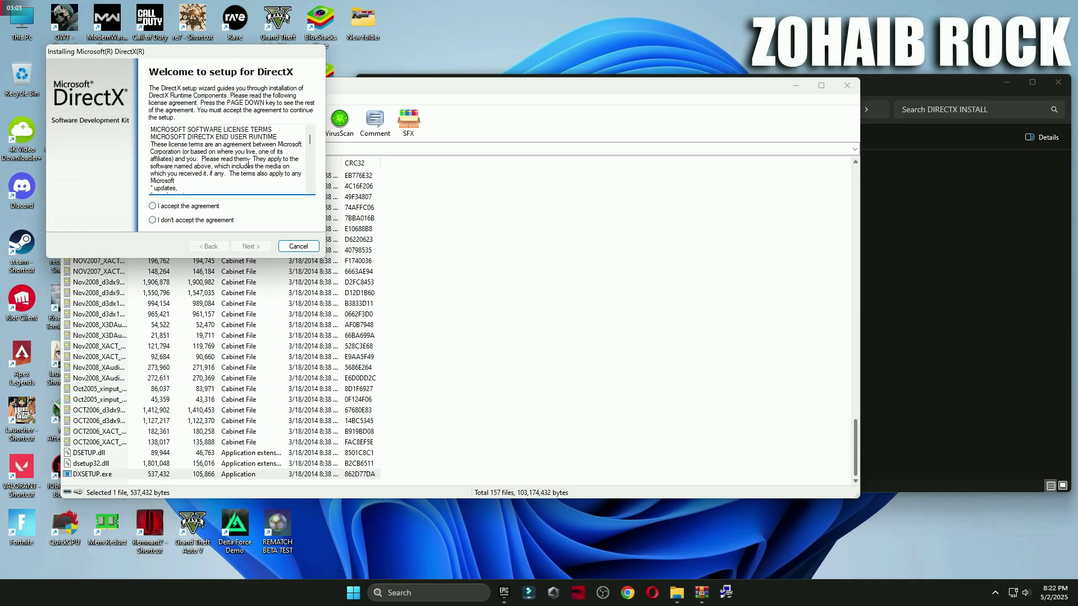
Step: Accept the DirectX license agreement, run the component installation to completion, and close the setup and its archive
left_click_drag(230, 58, 645, 199)
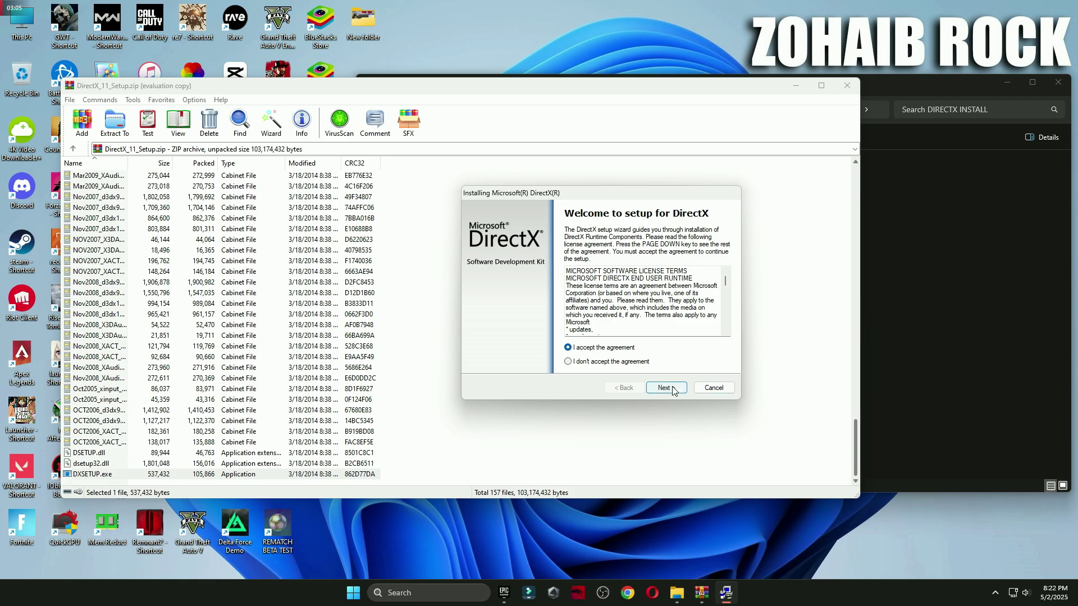
left_click(673, 391)
left_click(673, 390)
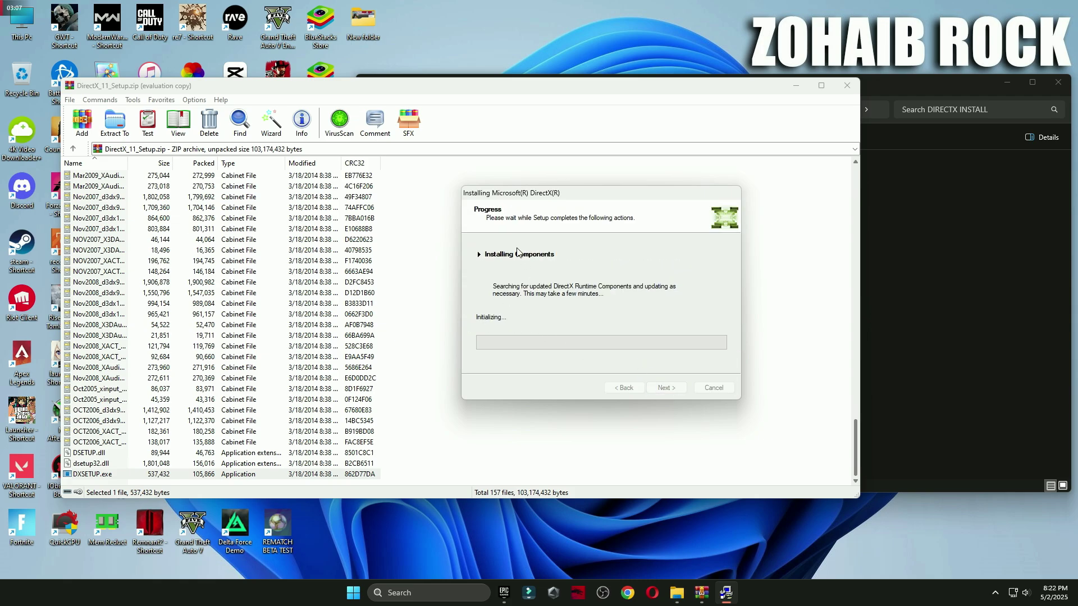
mouse_move(587, 205)
left_mouse_down()
mouse_move(580, 217)
mouse_move(599, 202)
mouse_move(594, 220)
left_mouse_up()
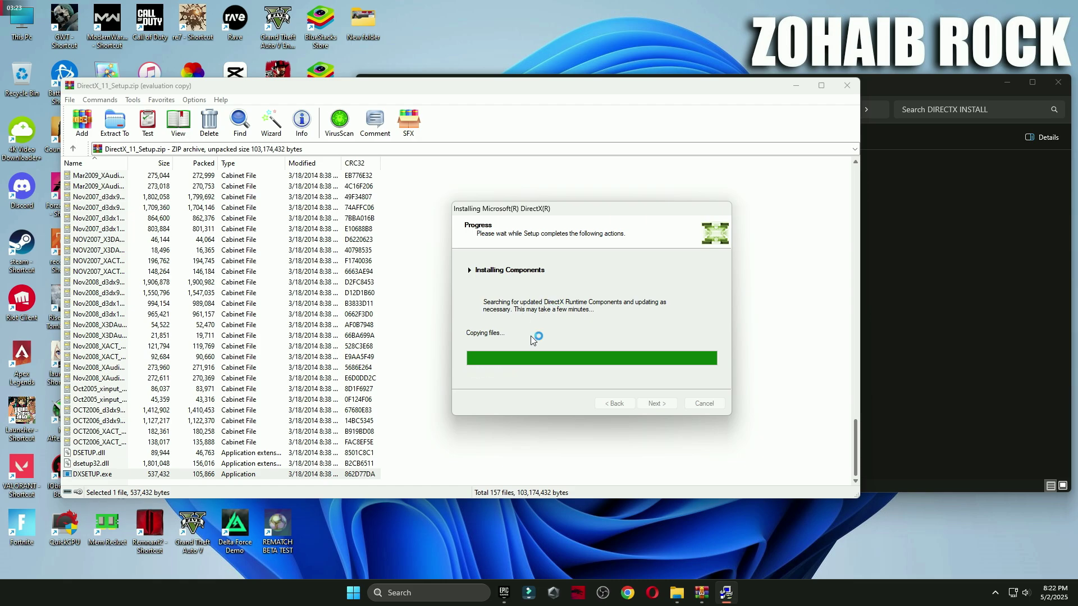
left_click(650, 404)
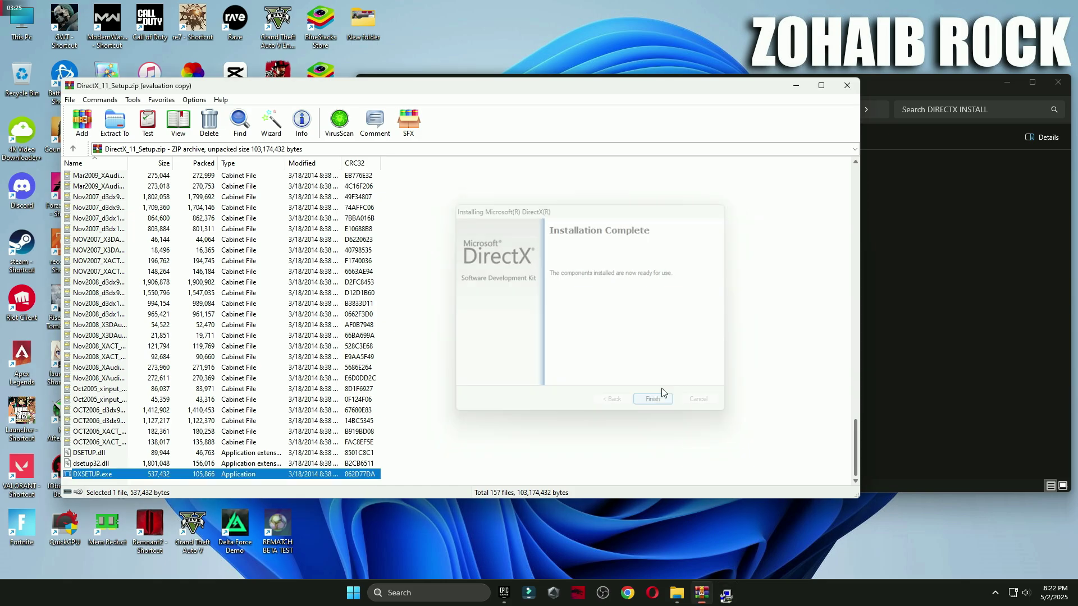
left_click(845, 86)
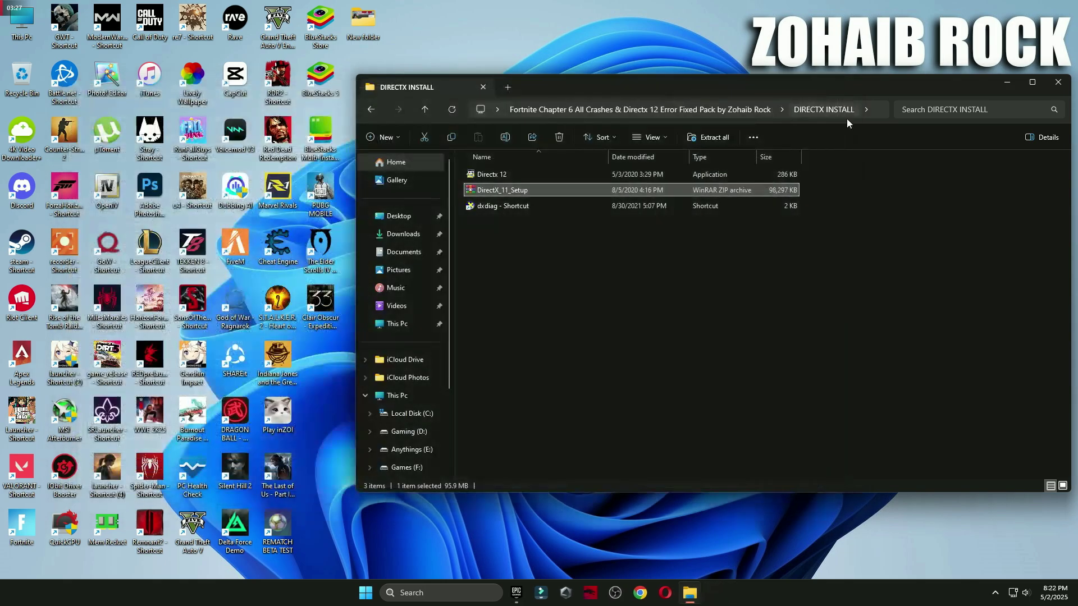
Step: Run the Directx 12 installer from the DIRECTX INSTALL folder, accept its agreement and finish the setup wizard
double_click(497, 174)
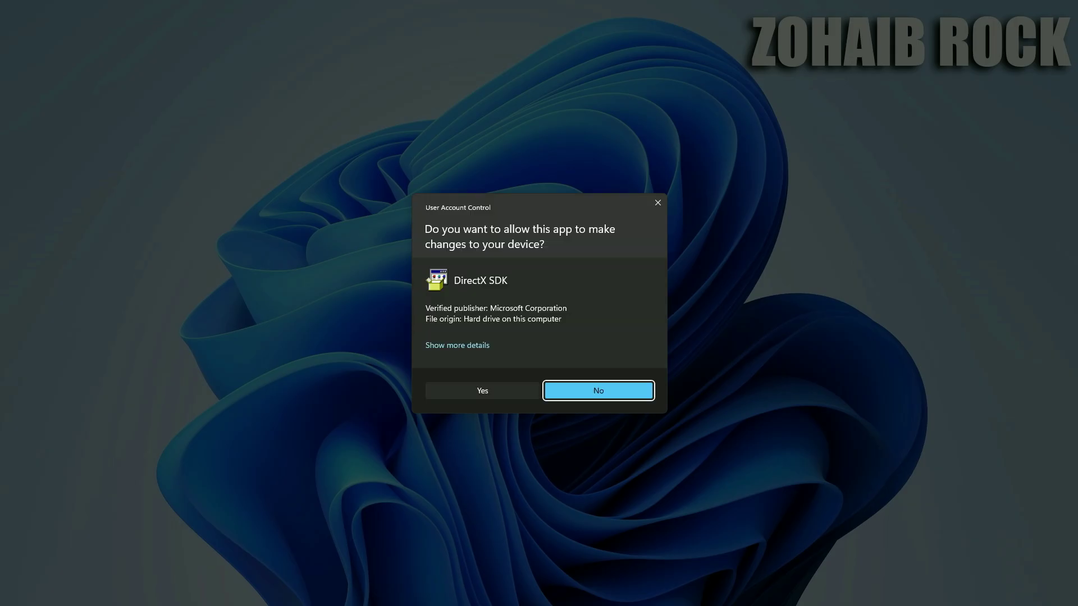
left_click(598, 390)
left_click_drag(260, 106, 633, 171)
left_click(615, 320)
left_click(664, 361)
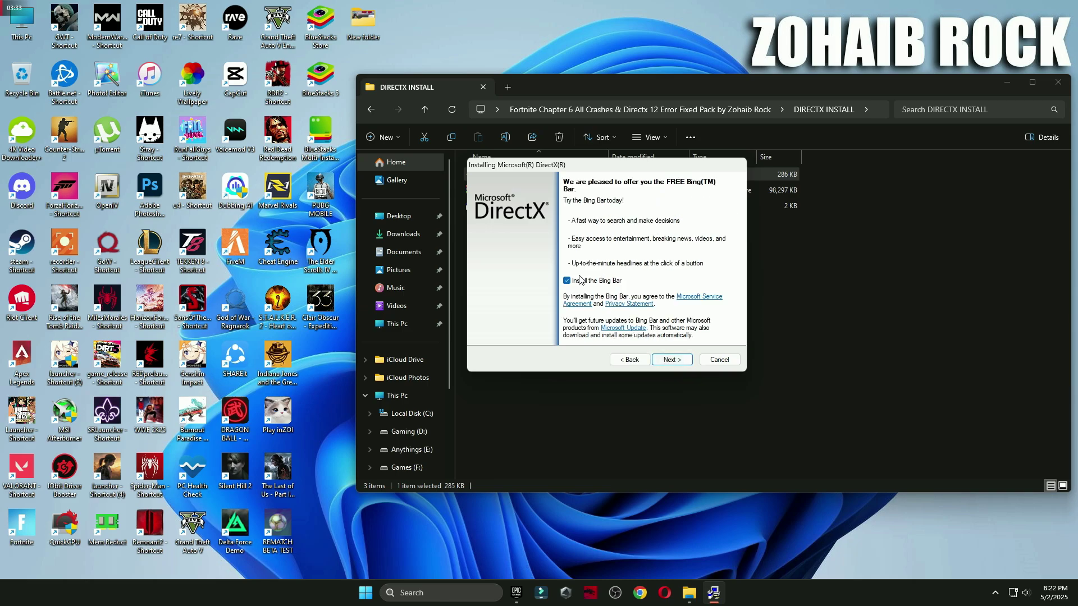
left_click(672, 360)
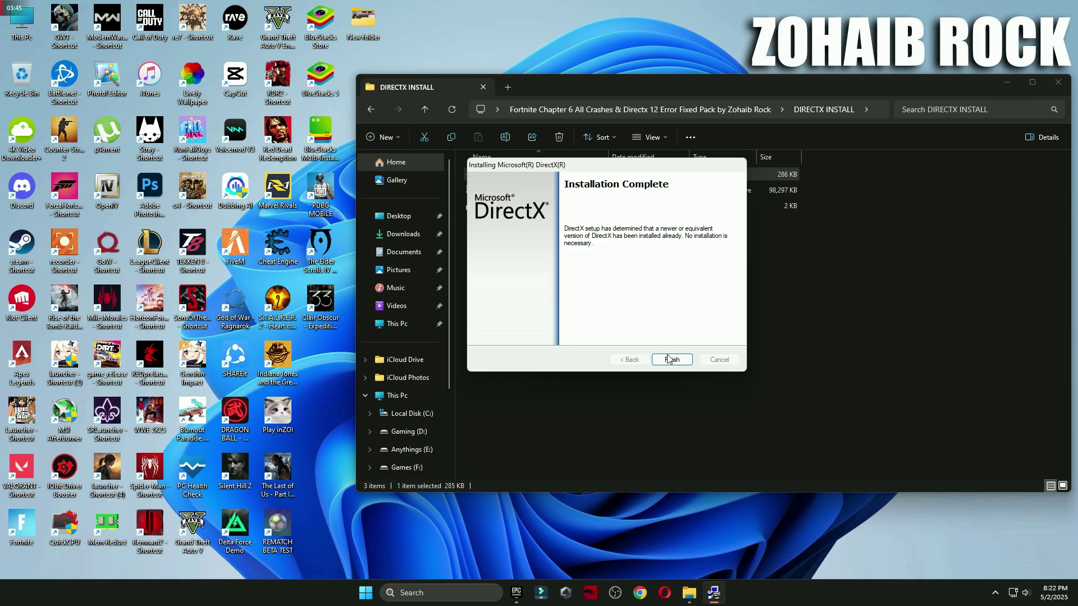
left_click(671, 359)
Step: Run the dxdiag shortcut with the WHQL digital signatures check enabled, review the system and display details, and exit the tool
left_click(498, 208)
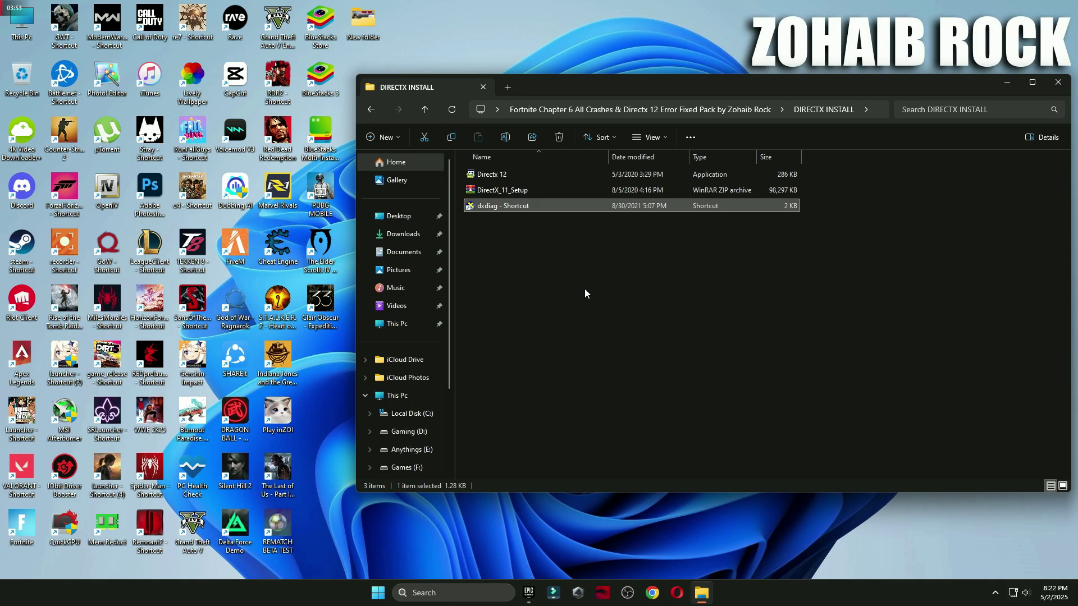
key("Return")
left_click_drag(561, 152, 684, 157)
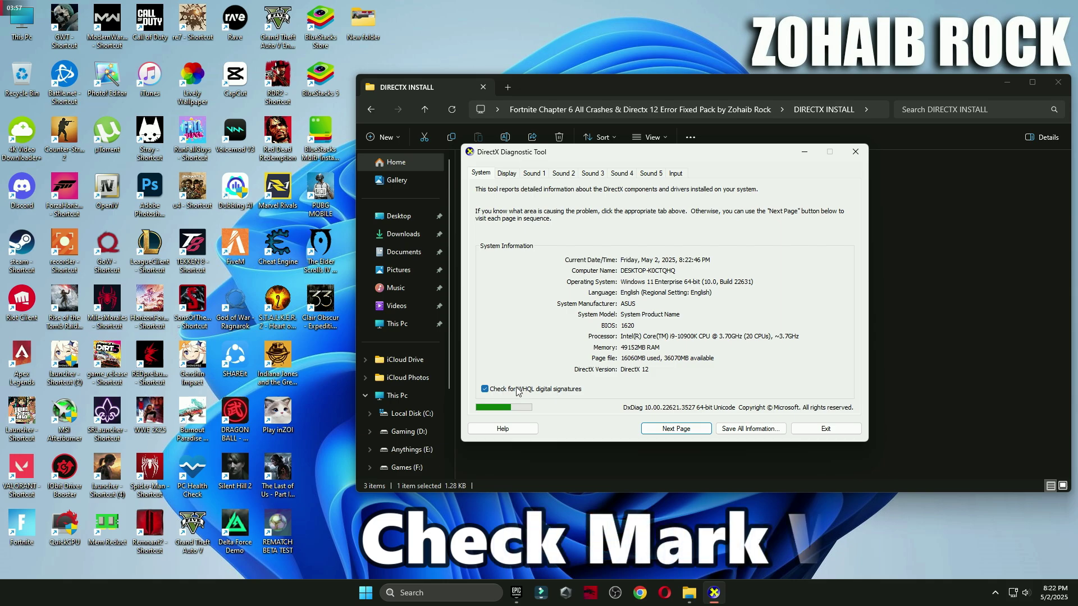
left_click(508, 175)
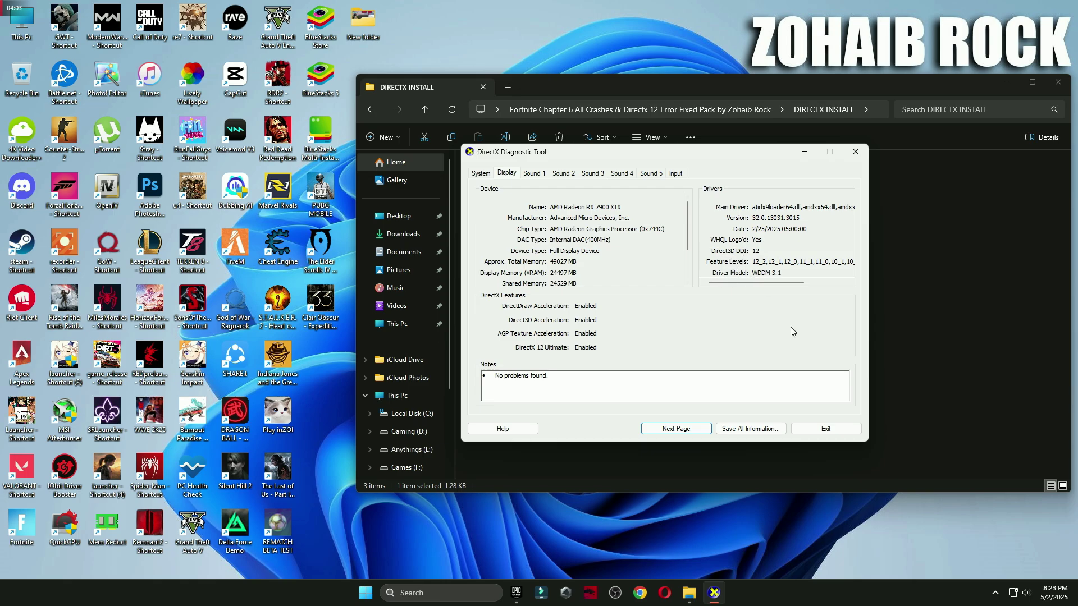
left_click(840, 432)
Step: Install all Microsoft Visual C++ runtimes from the pack's Microsoft Runtime c++ folder, approving every permission request
key("BackSpace")
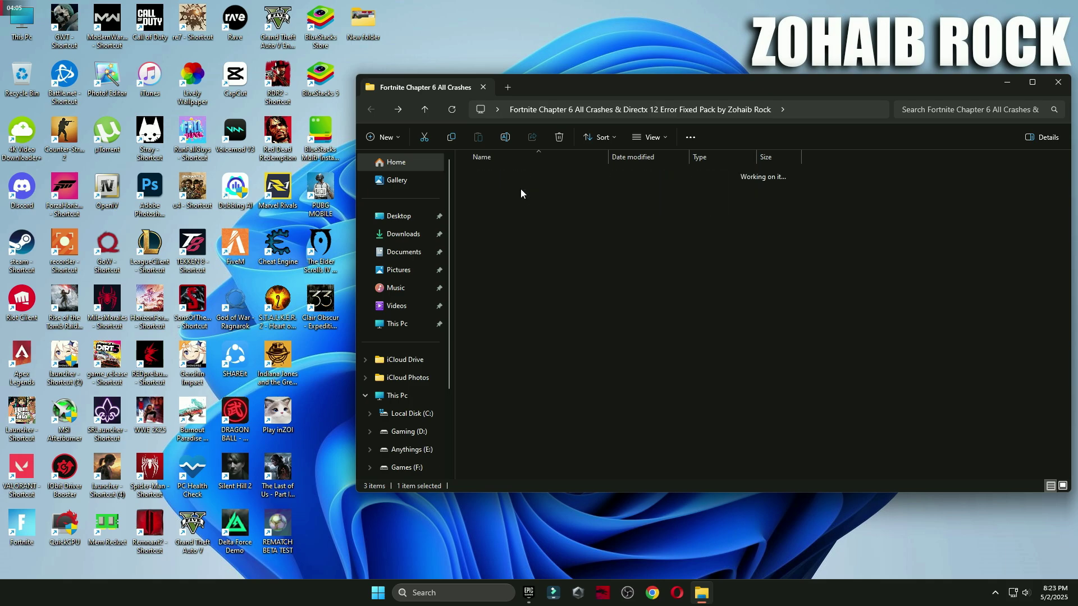
double_click(521, 189)
double_click(531, 175)
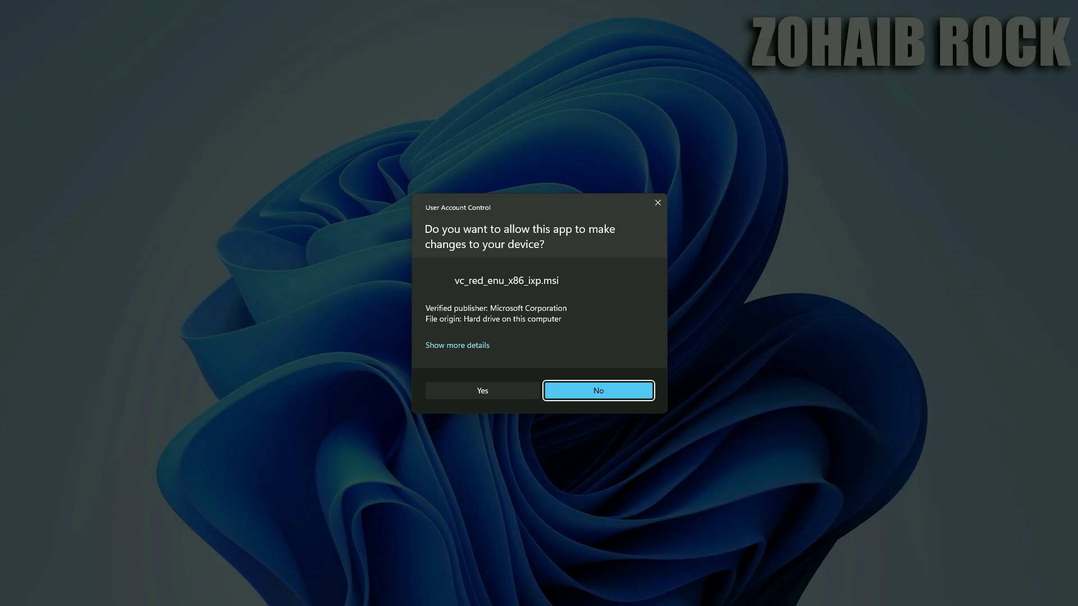
left_click(483, 390)
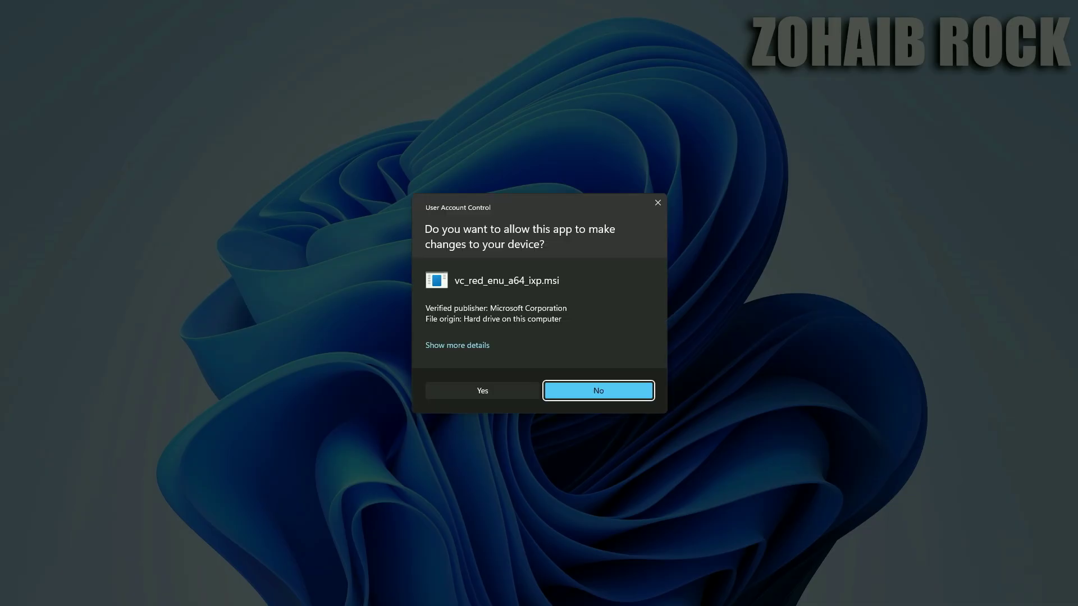
left_click(528, 390)
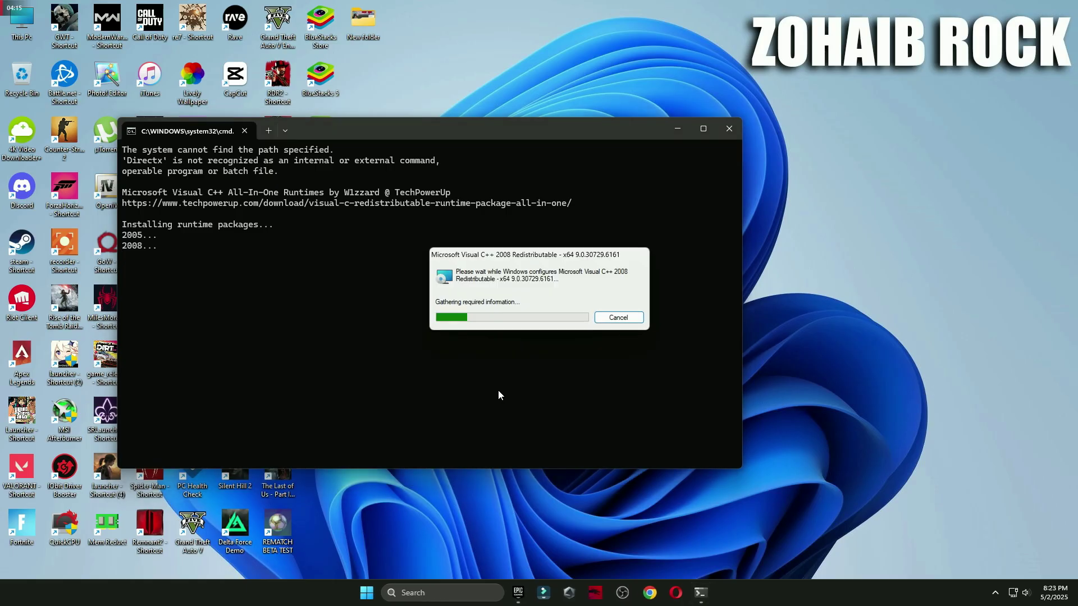
left_click(487, 388)
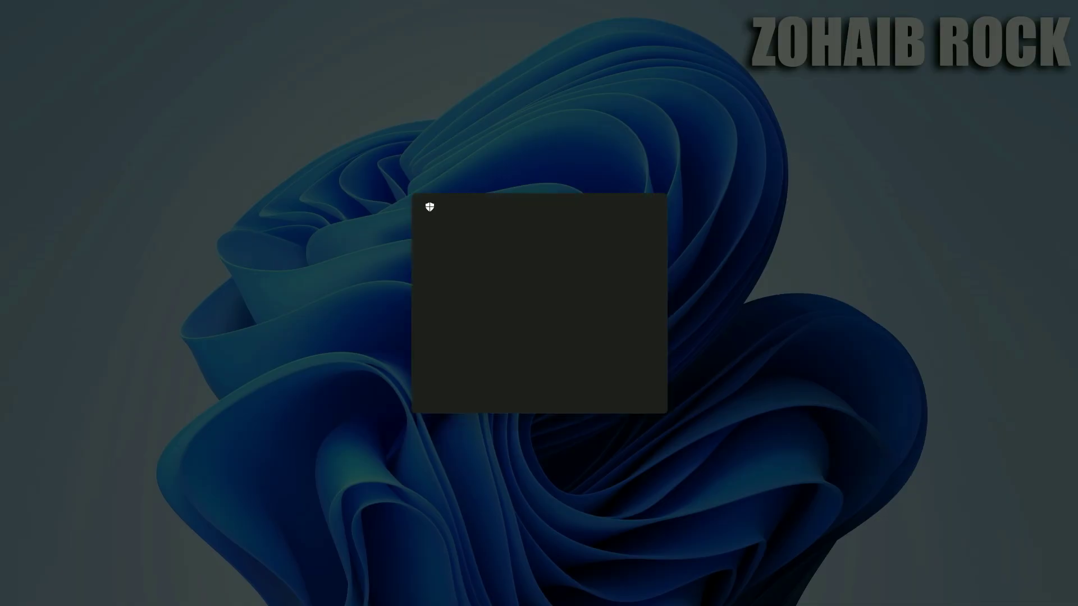
left_click(490, 392)
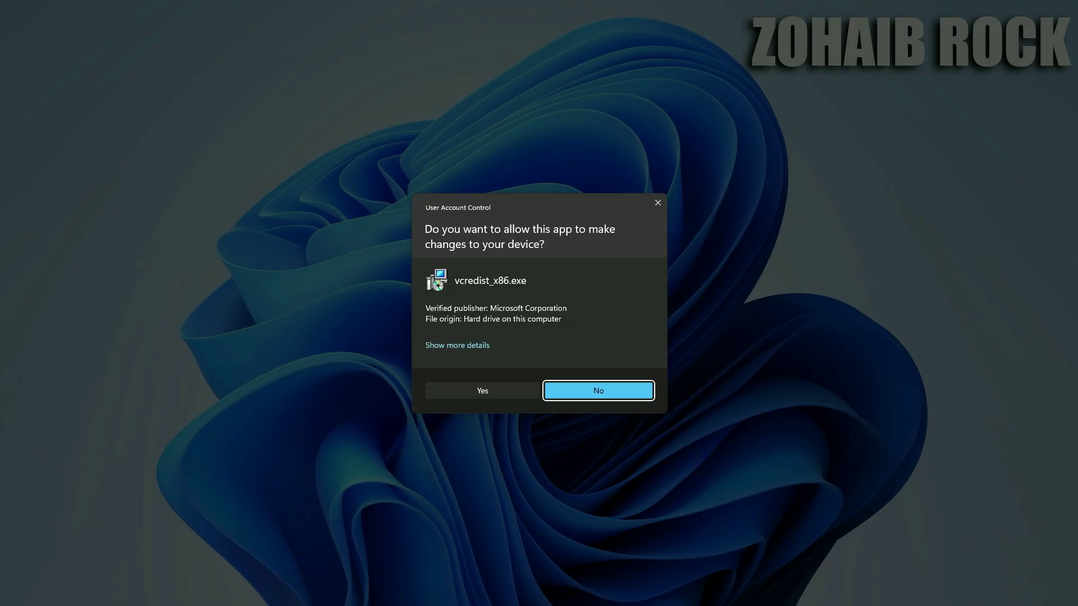
left_click(518, 389)
left_click(518, 389)
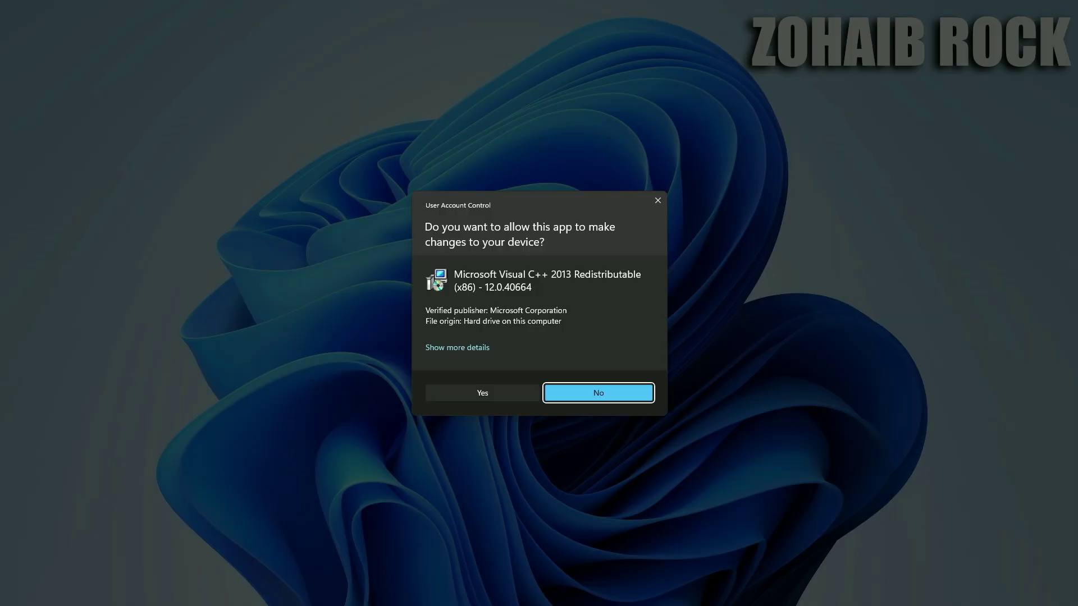
left_click(518, 389)
left_click(518, 390)
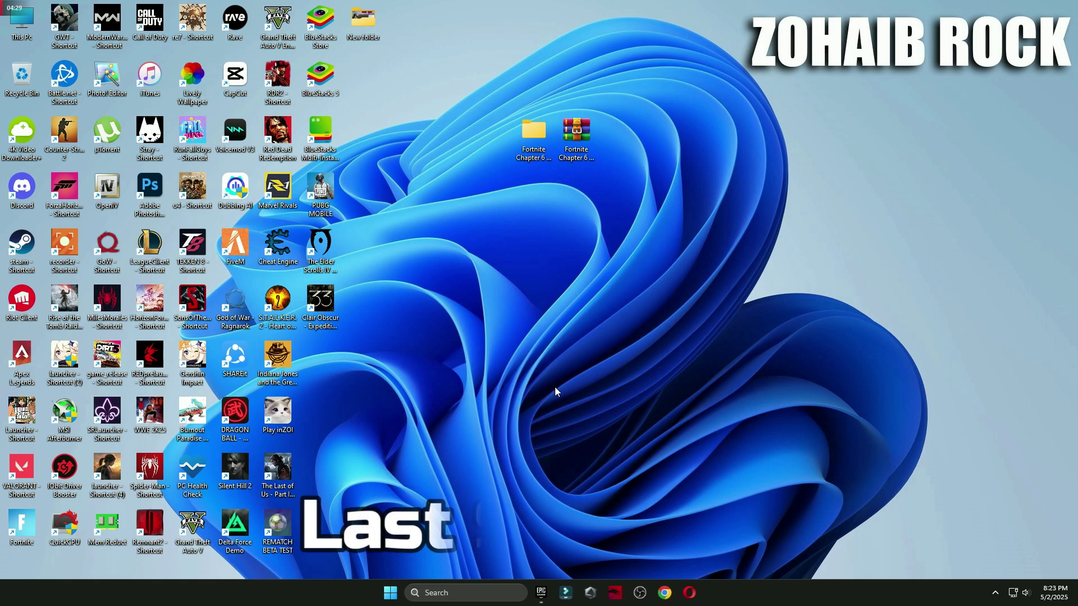
Step: Switch to the Epic Games Launcher, verify Fortnite's files from its management options, and view the verification progress in the download activity
left_click(539, 595)
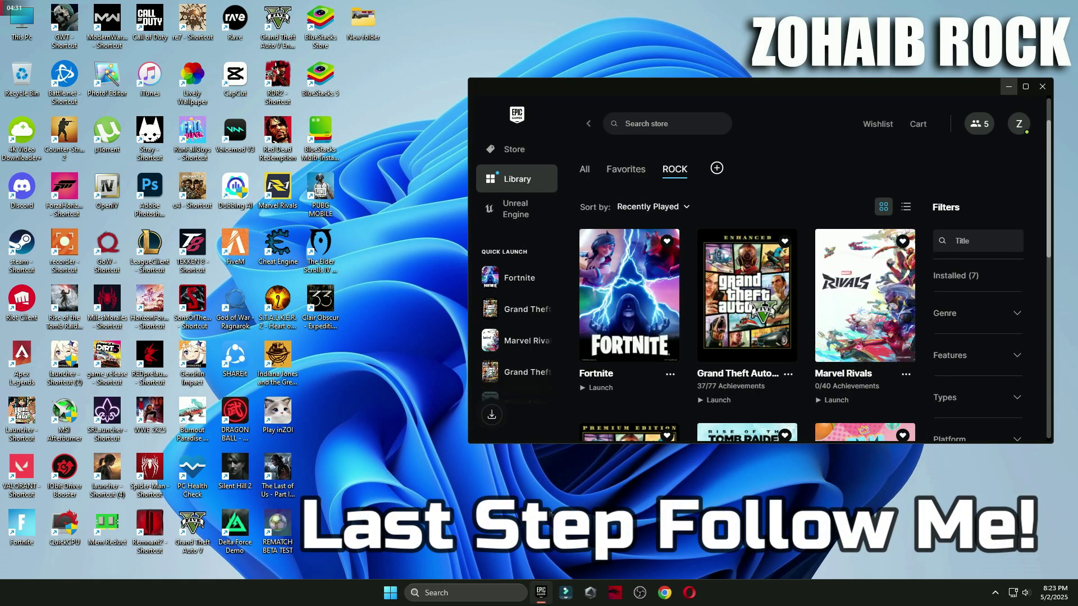
left_click(670, 374)
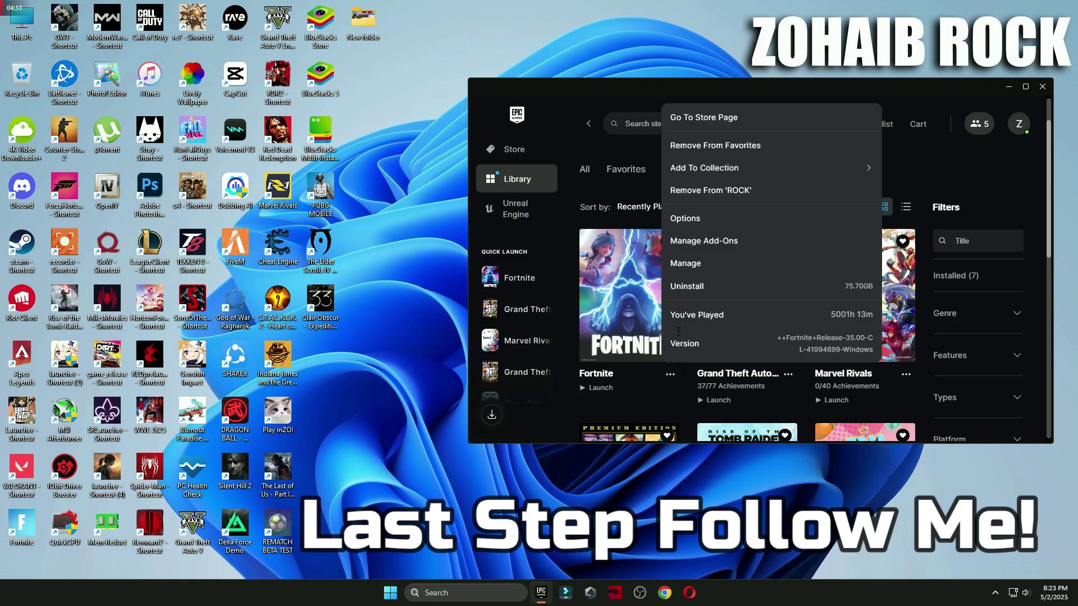
left_click(698, 271)
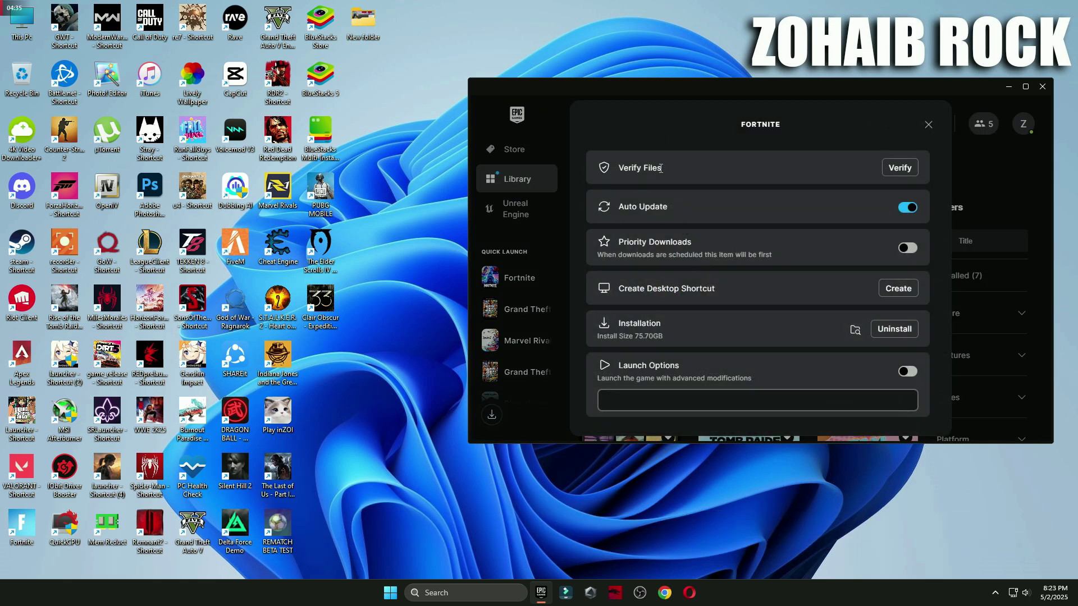
left_click_drag(661, 169, 618, 168)
left_click(897, 168)
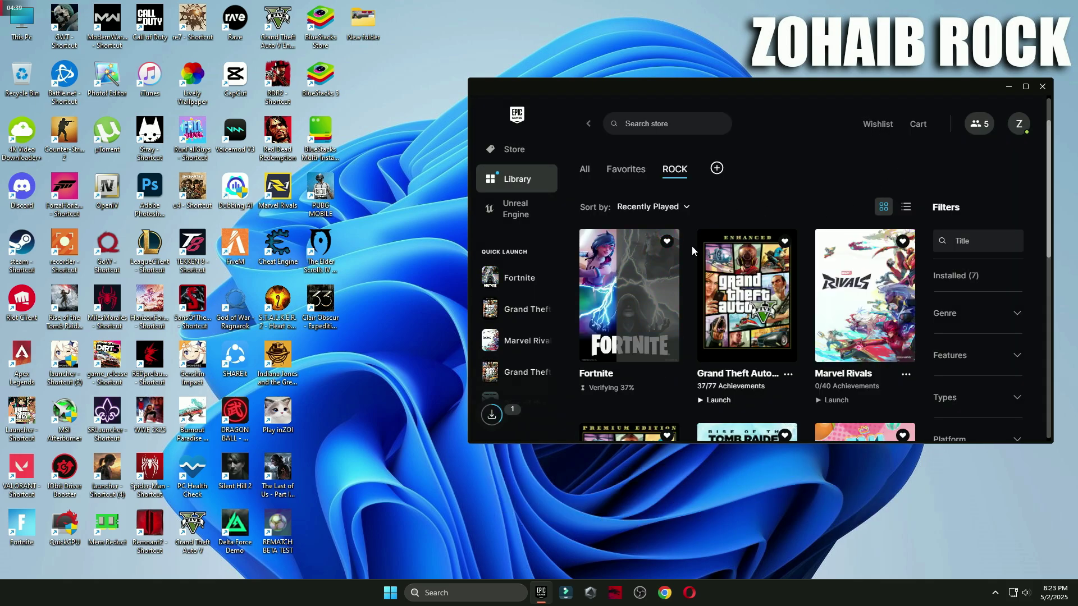
left_click(623, 414)
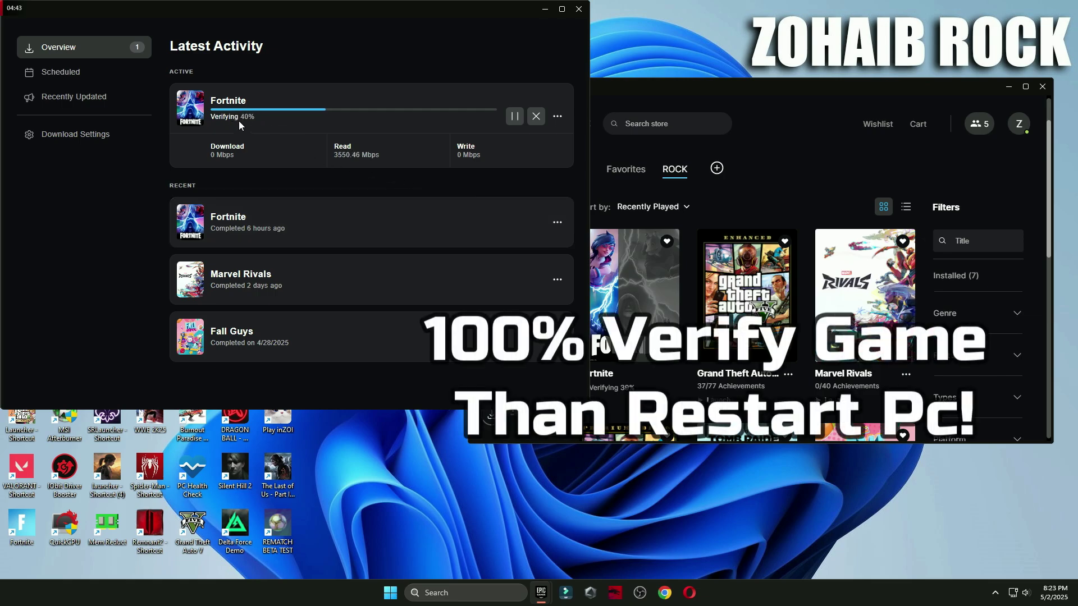
left_click(390, 593)
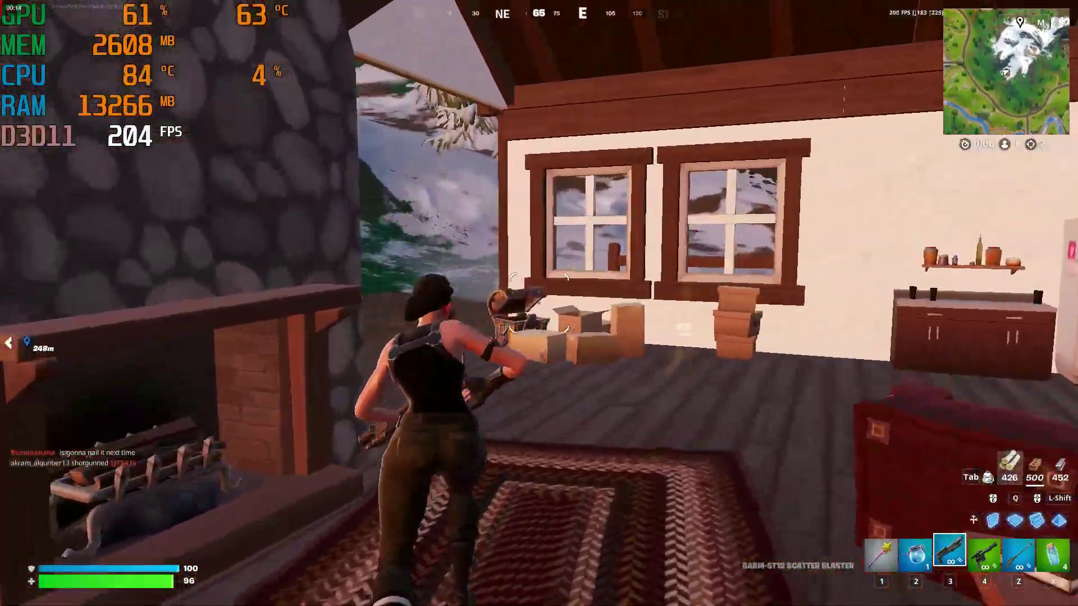
key("q")
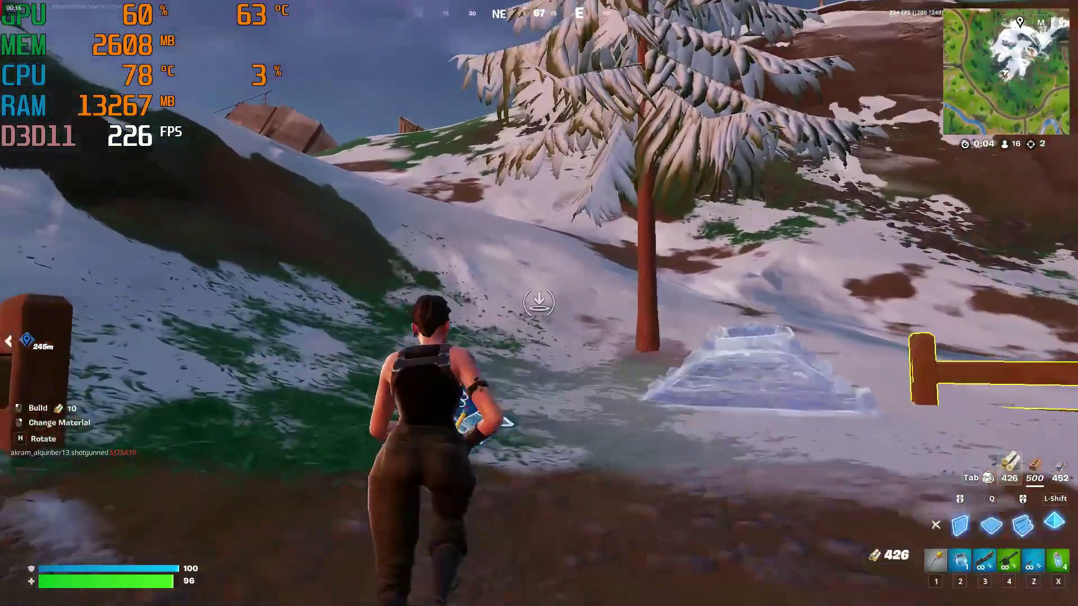
key("3")
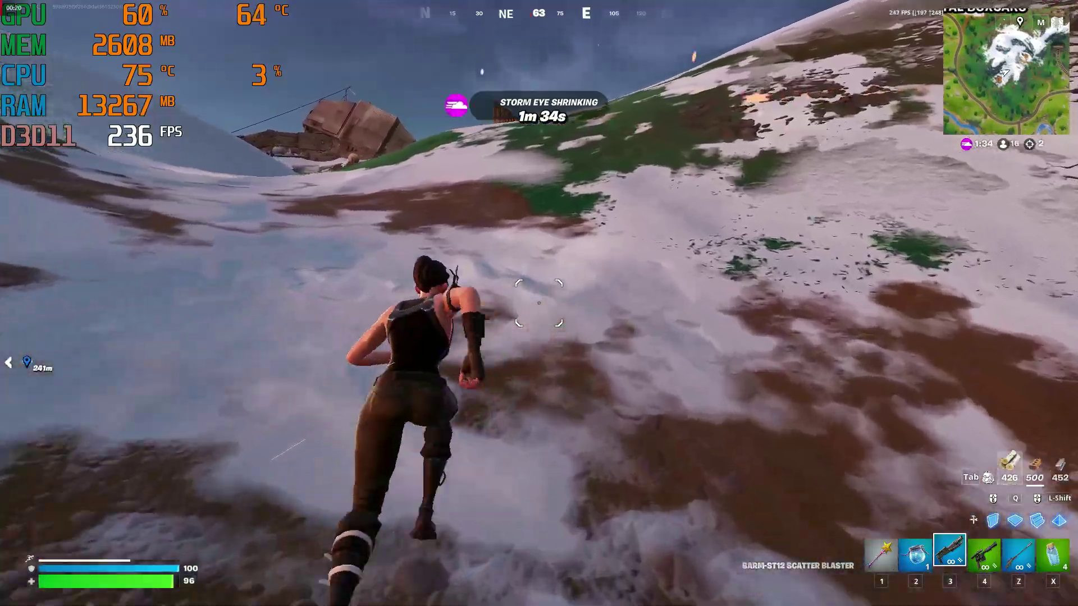
key("z")
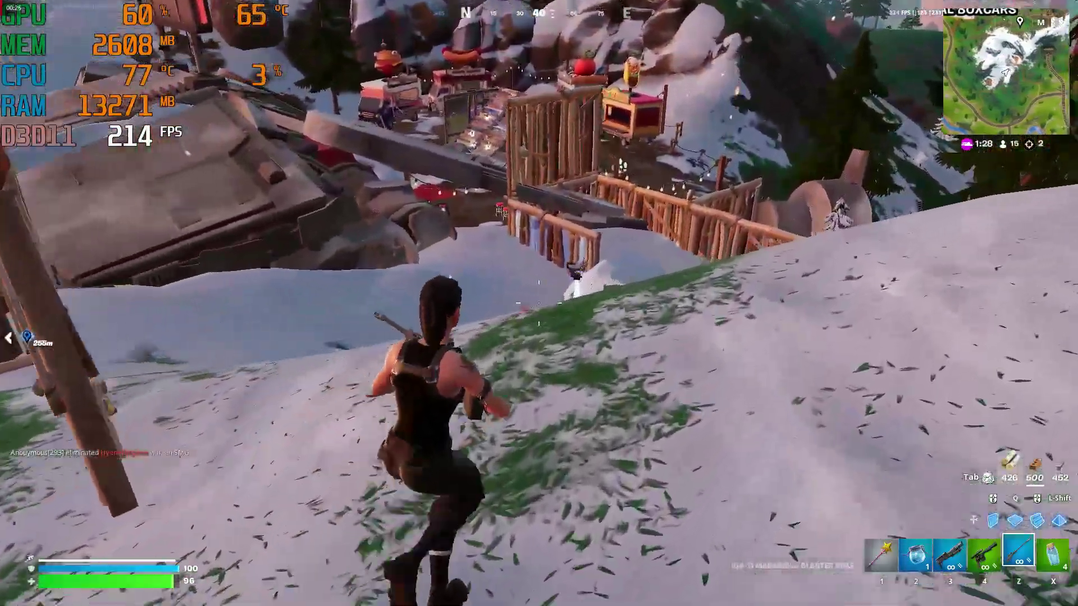
key("3")
left_click(539, 303)
key("4")
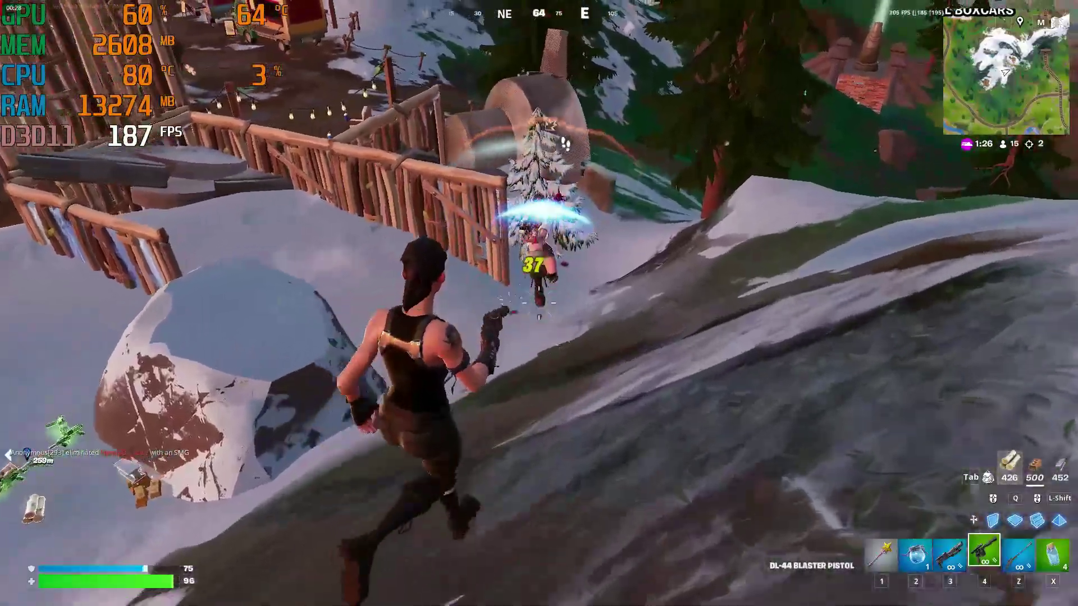
left_click(539, 303)
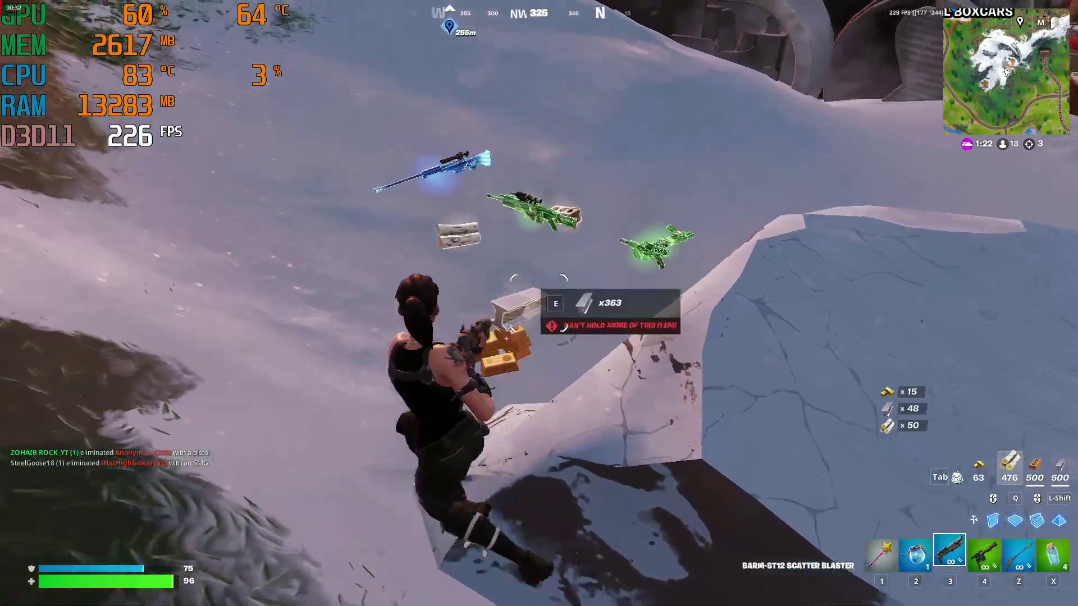
key("3")
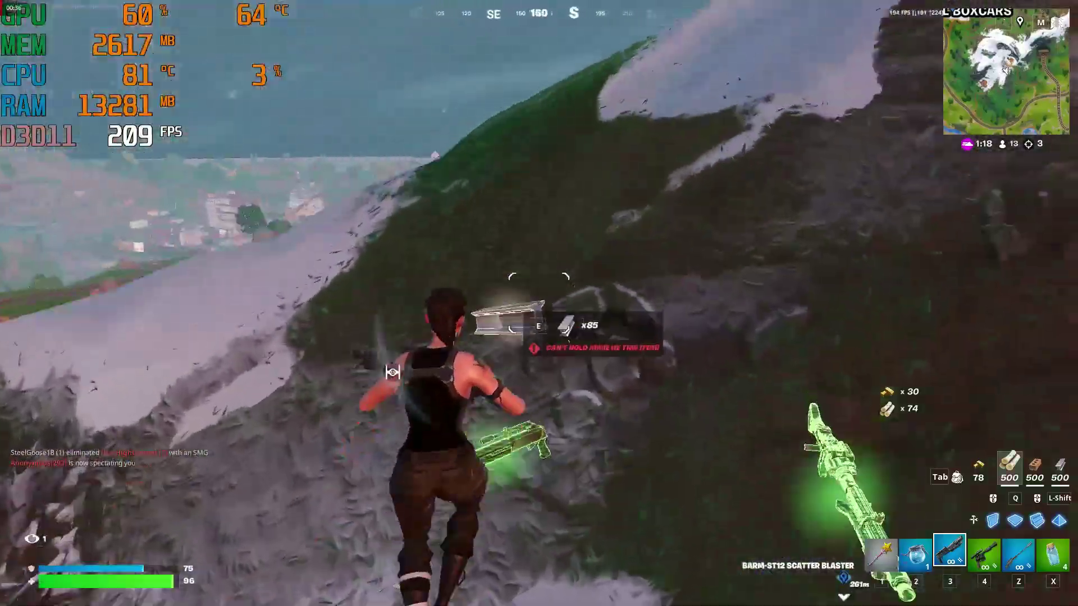
key("z")
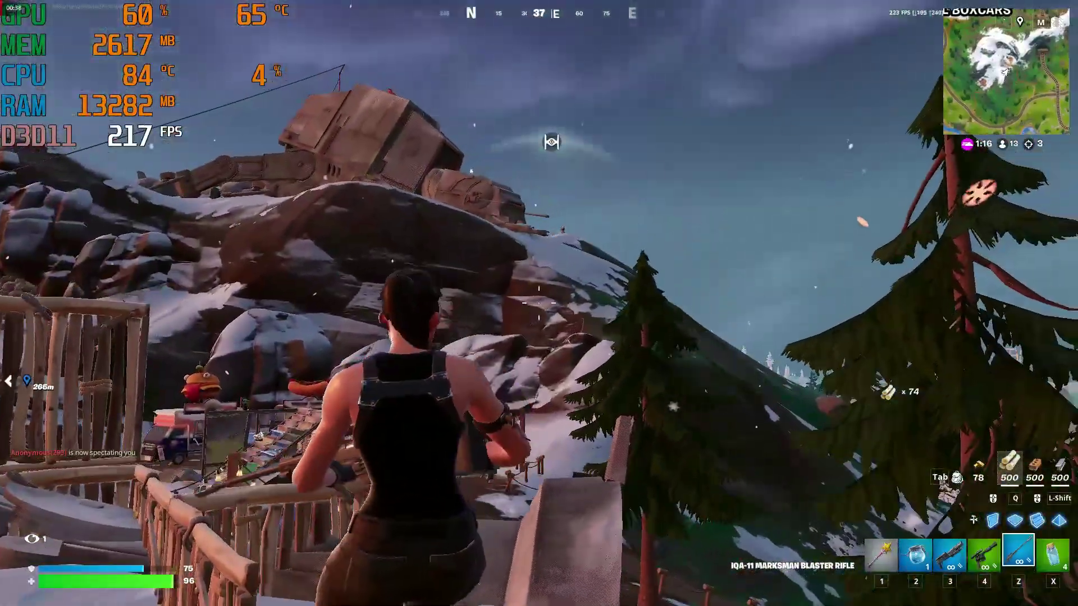
key("2")
key("4")
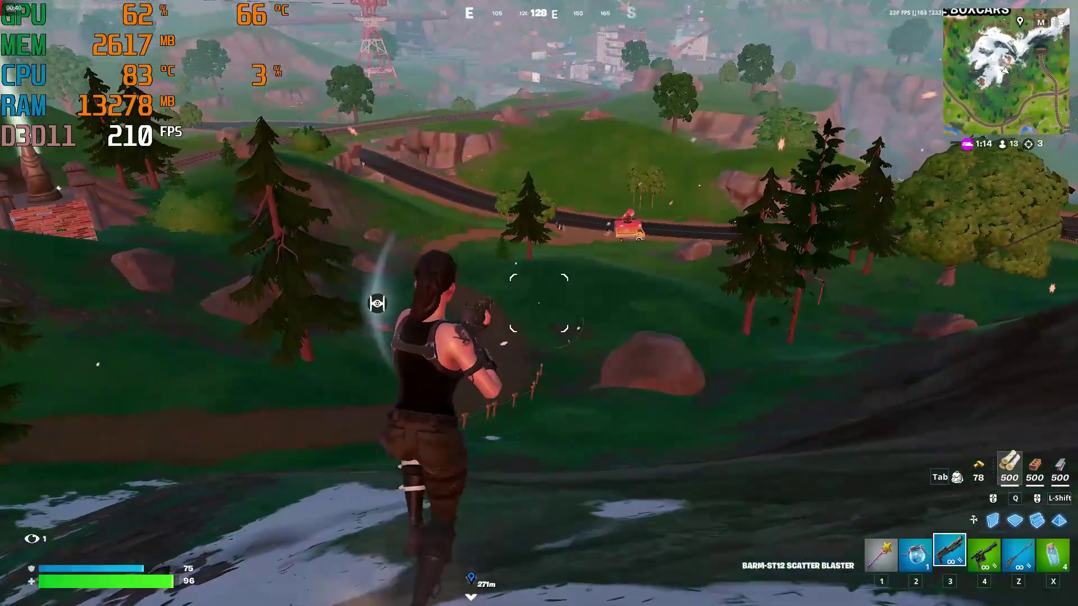